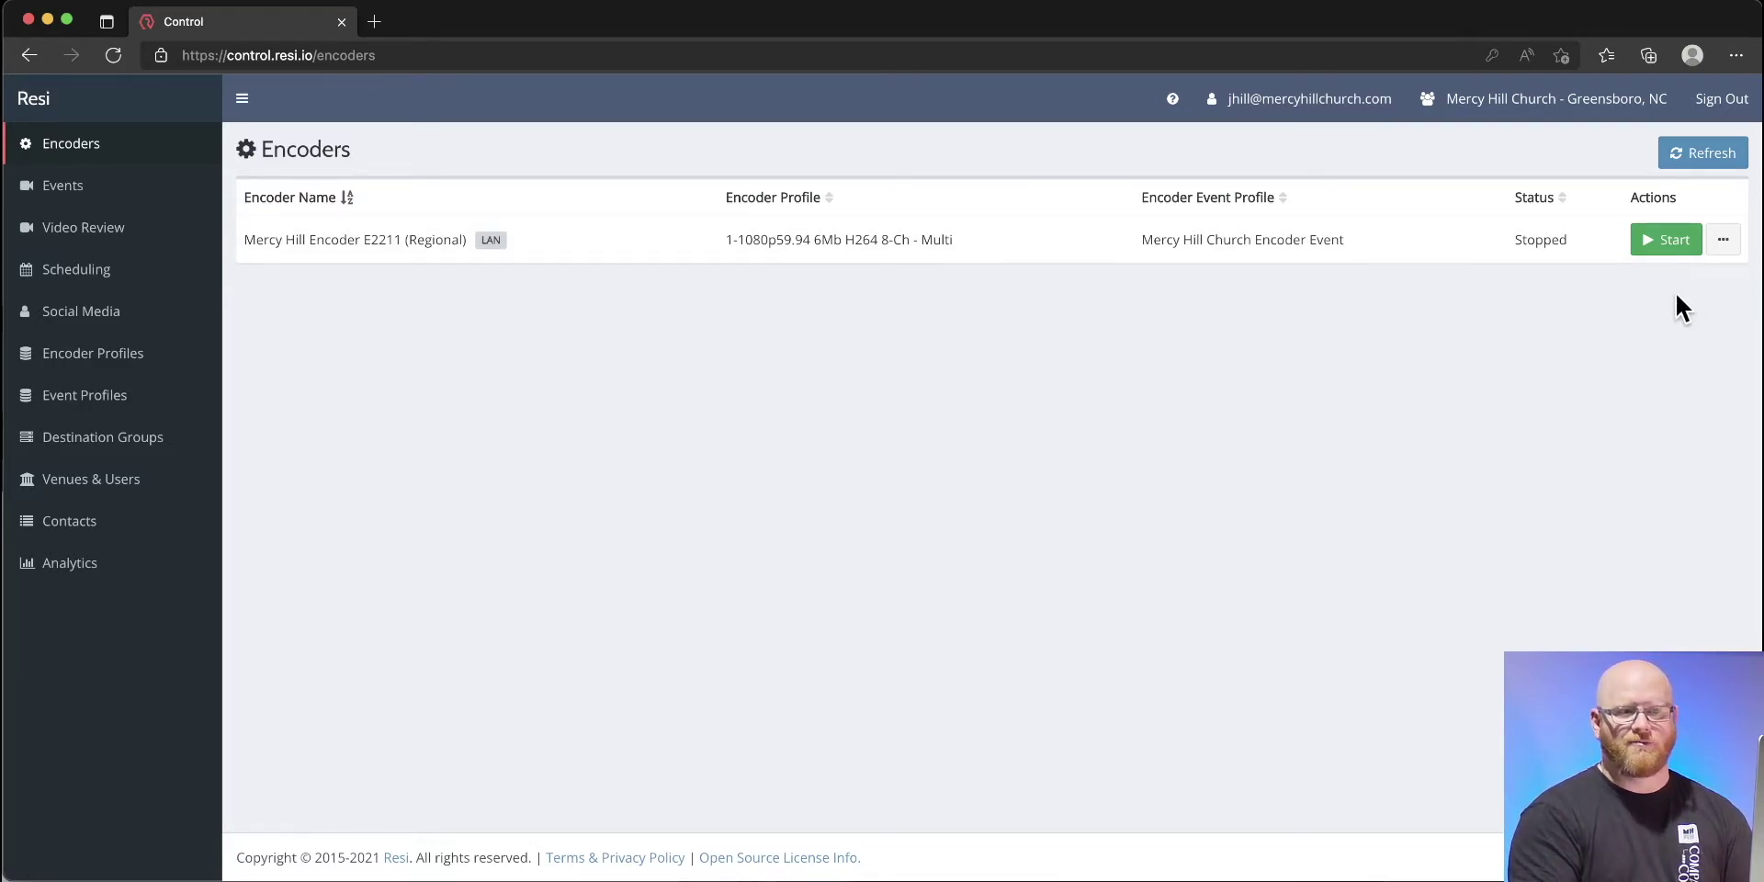
# Step: Examine the encoder events list, the actions available for Sunday Service Live, and the web events list
pyautogui.click(57, 190)
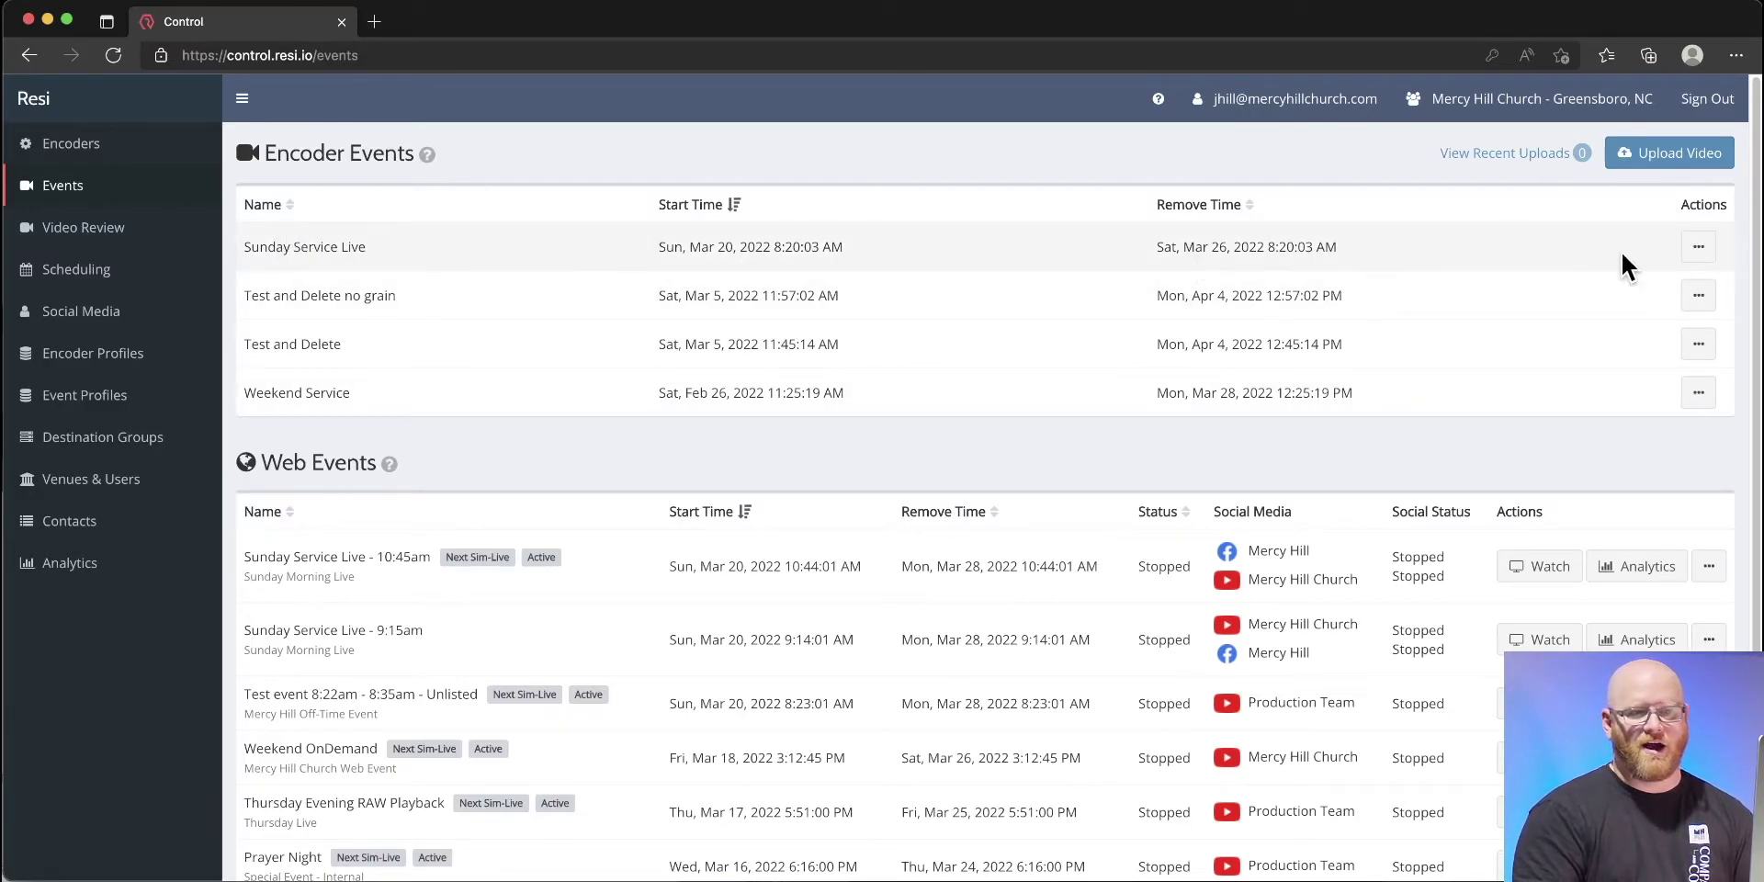
pyautogui.click(1699, 248)
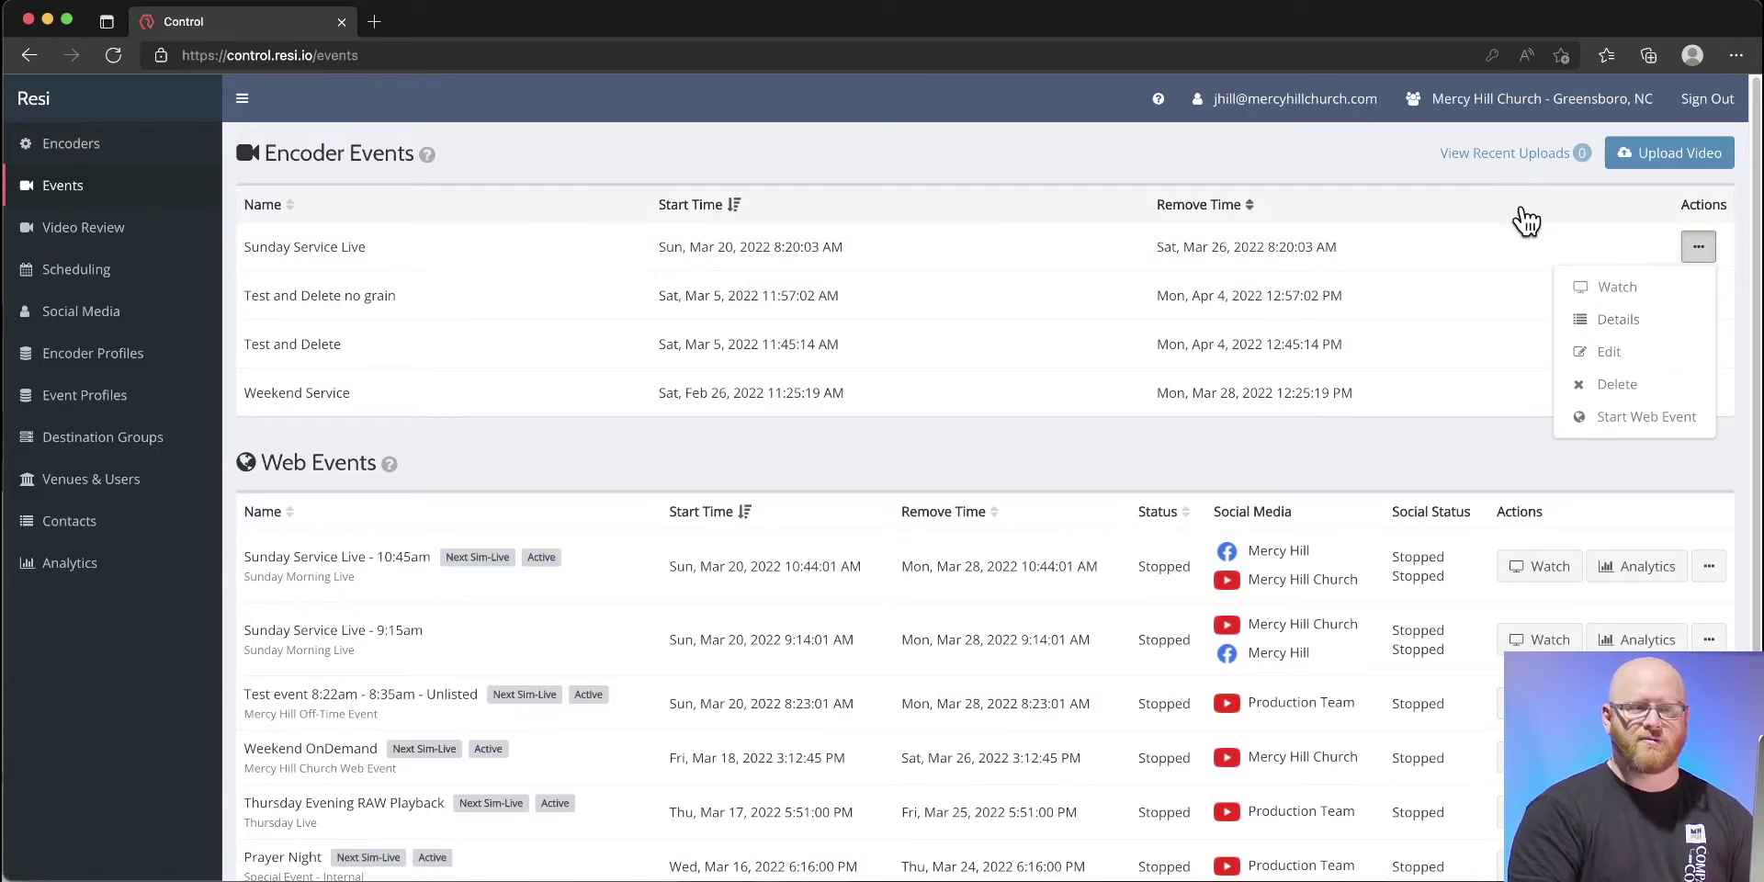
pyautogui.click(1366, 154)
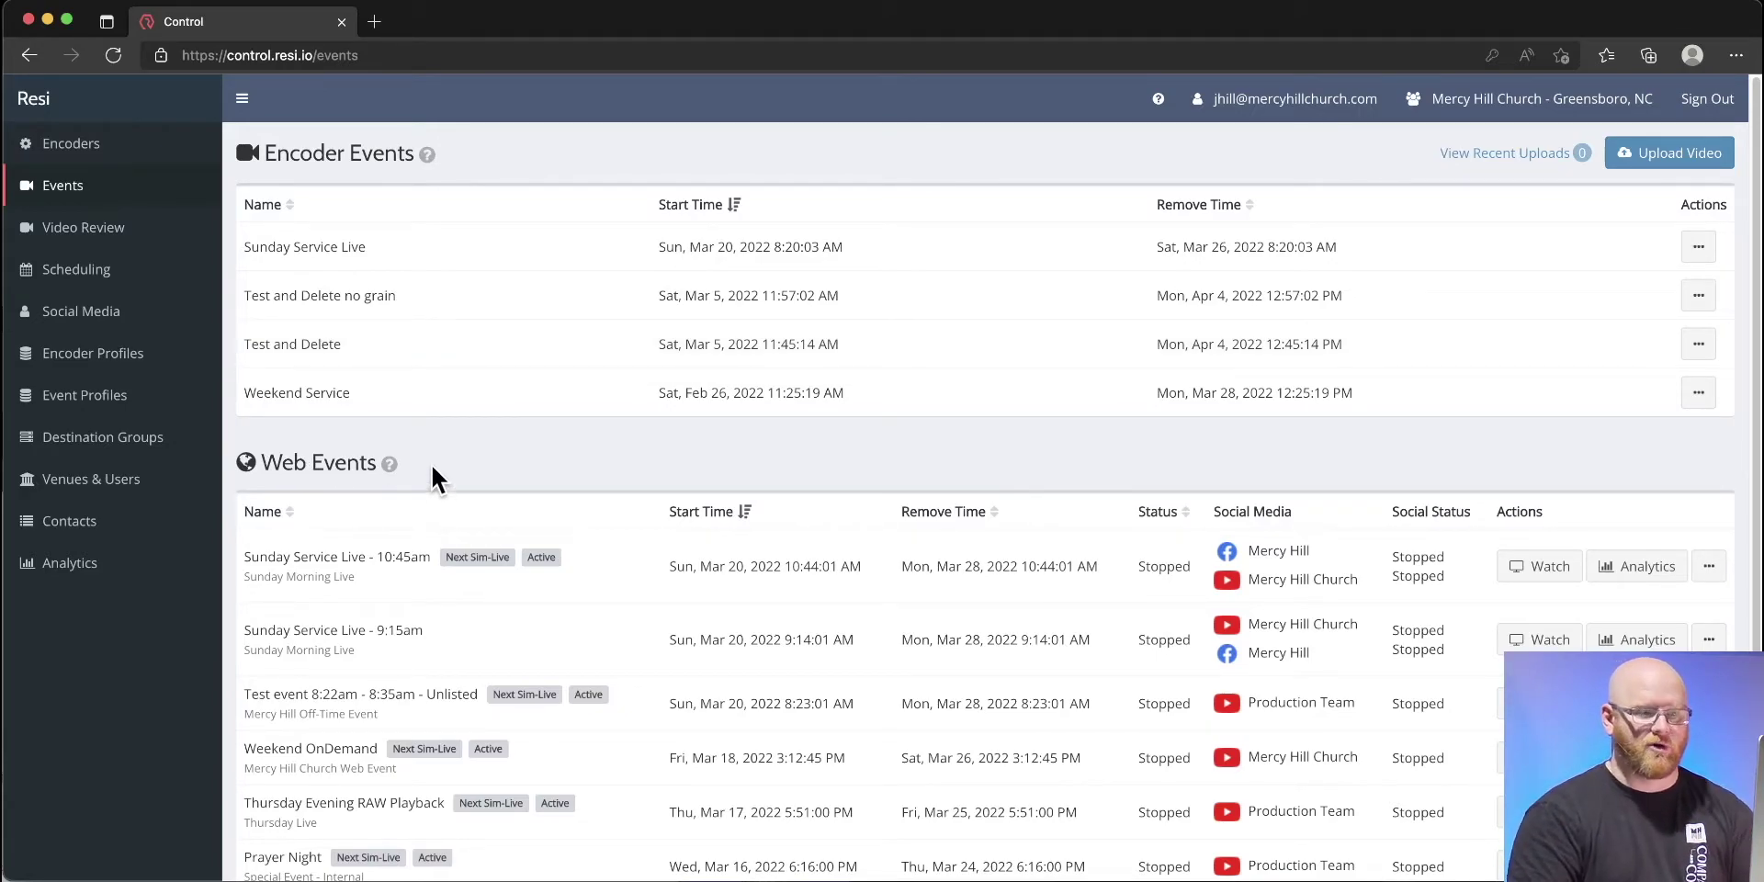
pyautogui.scroll(-1, 515, 527)
pyautogui.moveTo(514, 526)
pyautogui.scroll(-4, 514, 529)
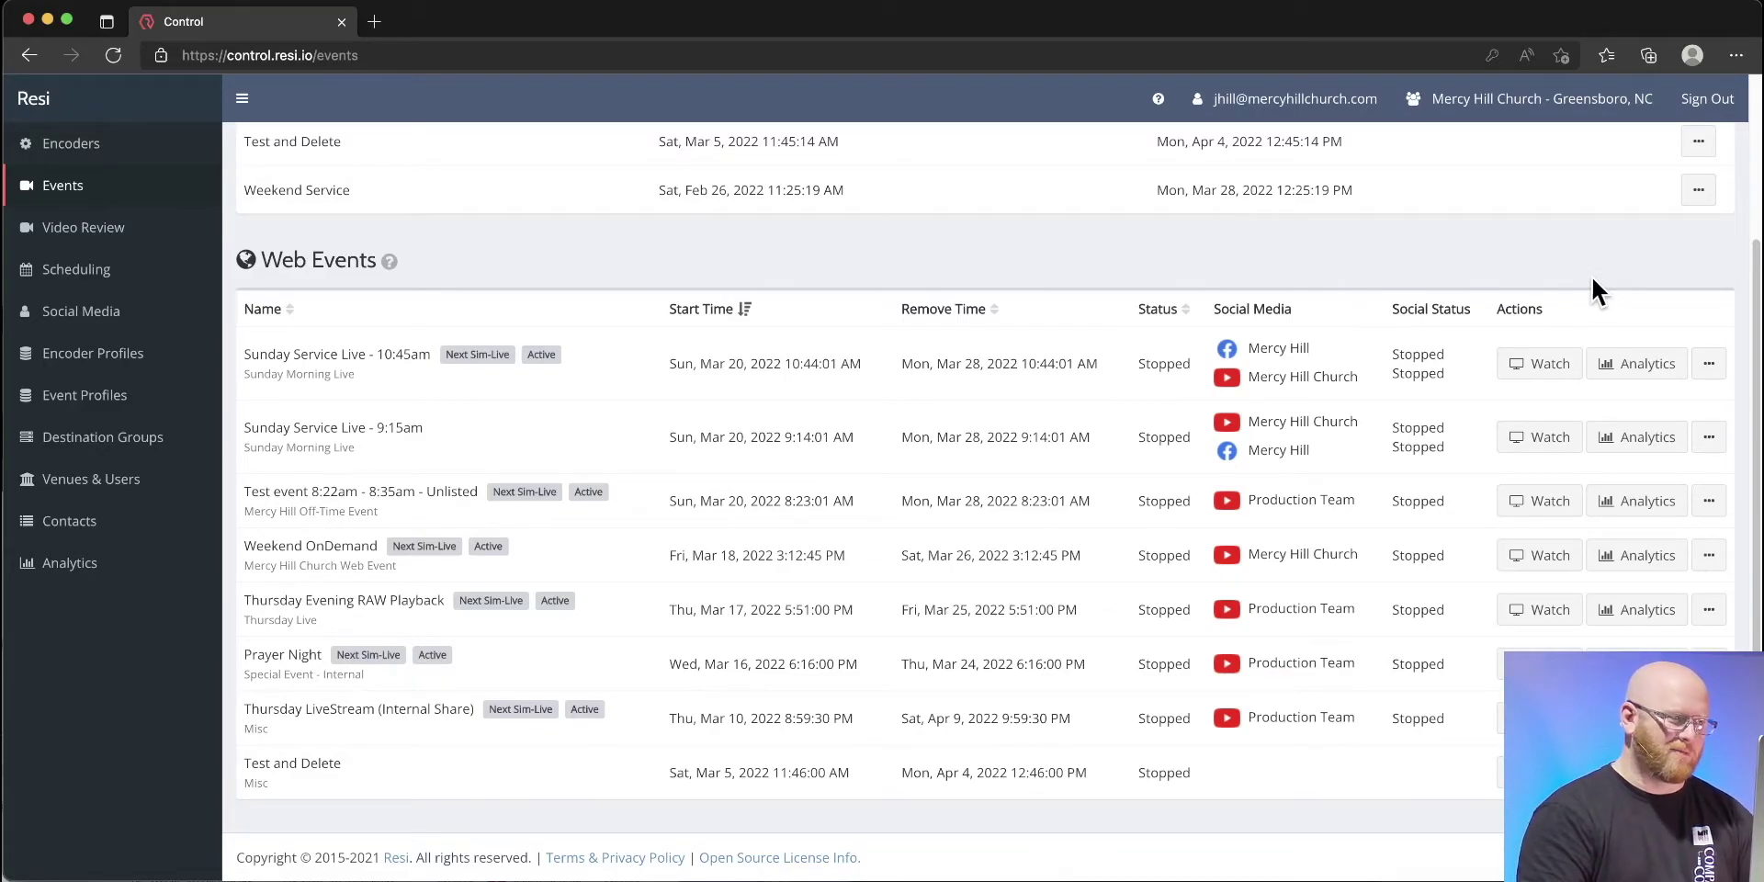
# Step: Look over the video review list and open the scheduled Thursday Live Stream on March 24 to view its details
pyautogui.click(82, 232)
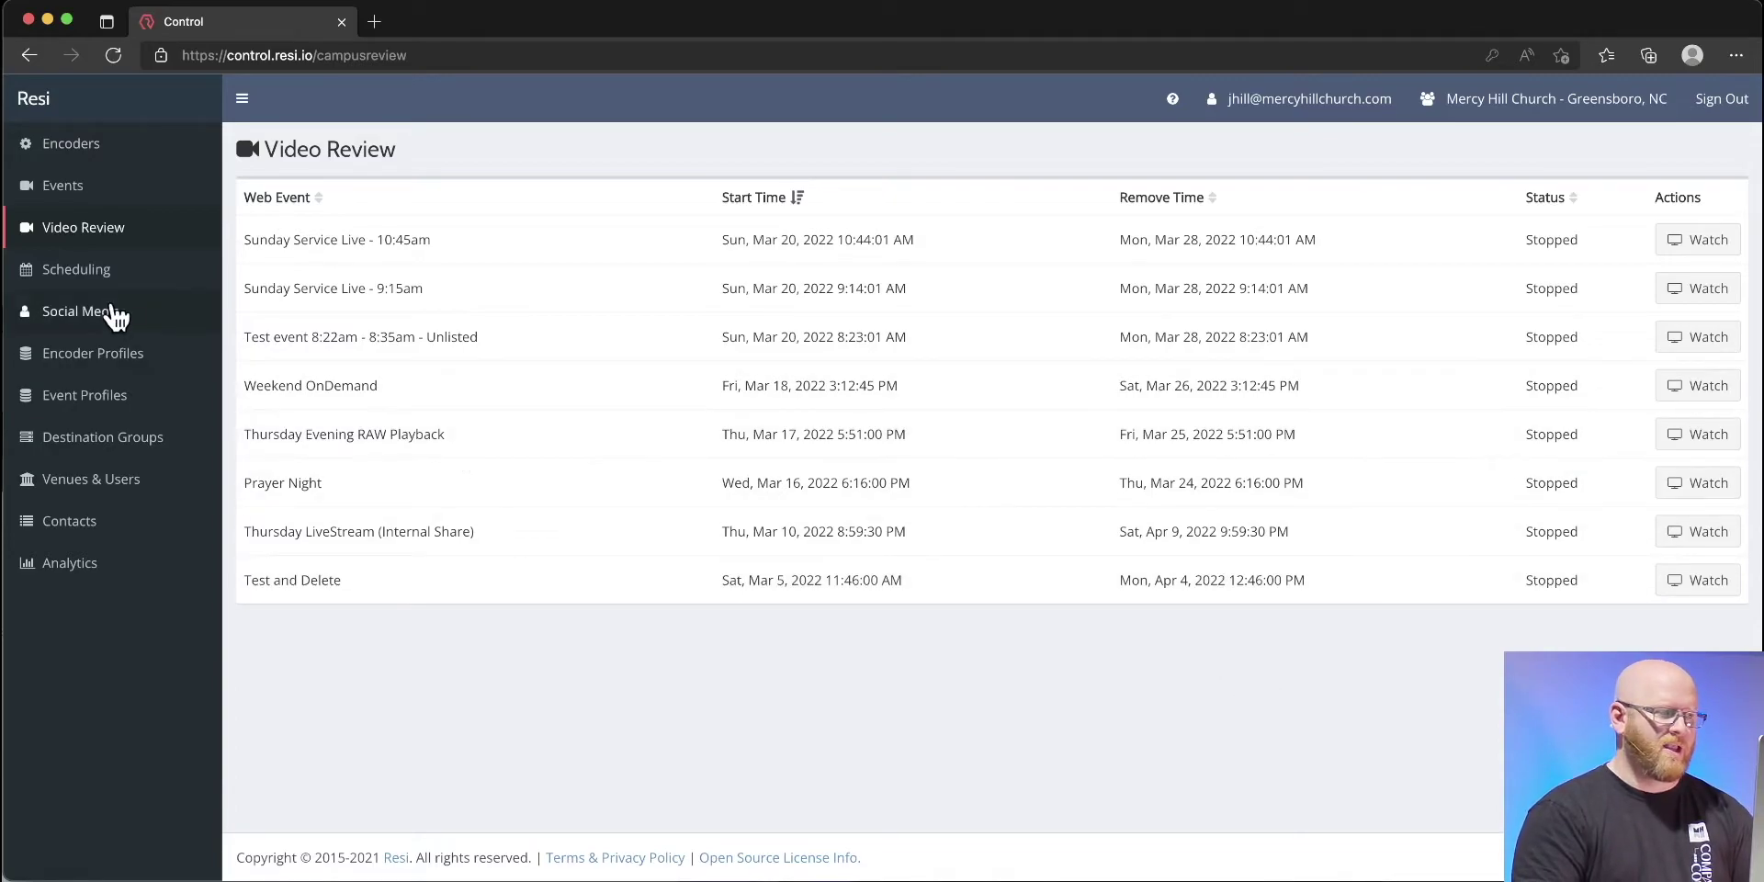
pyautogui.click(91, 275)
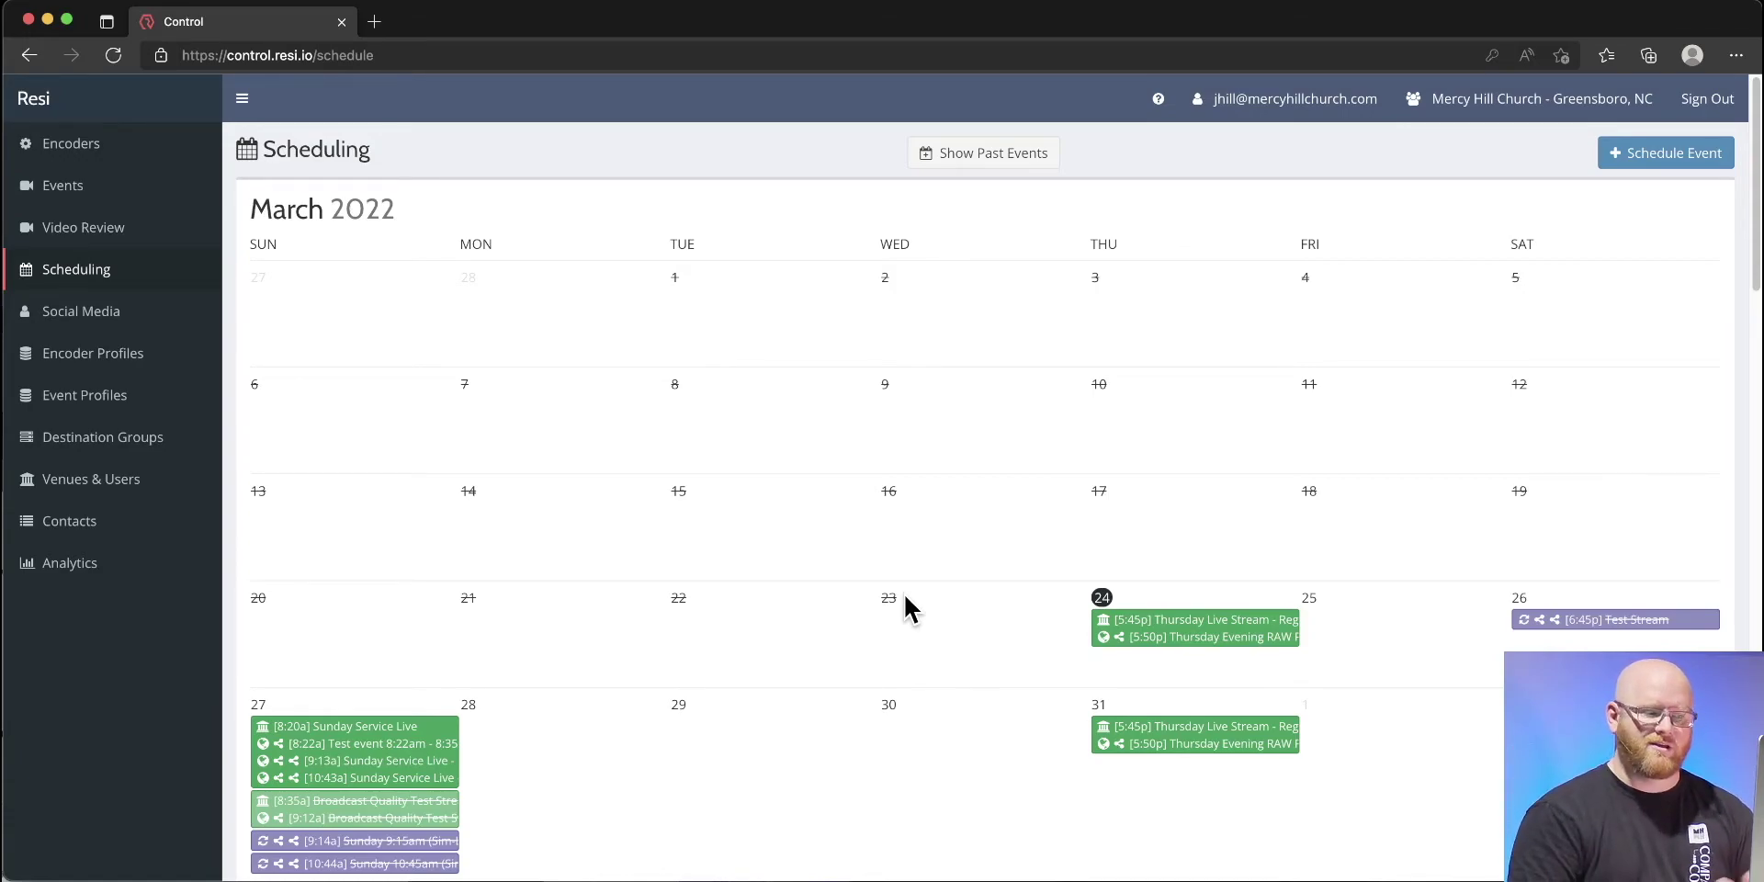
pyautogui.click(1186, 623)
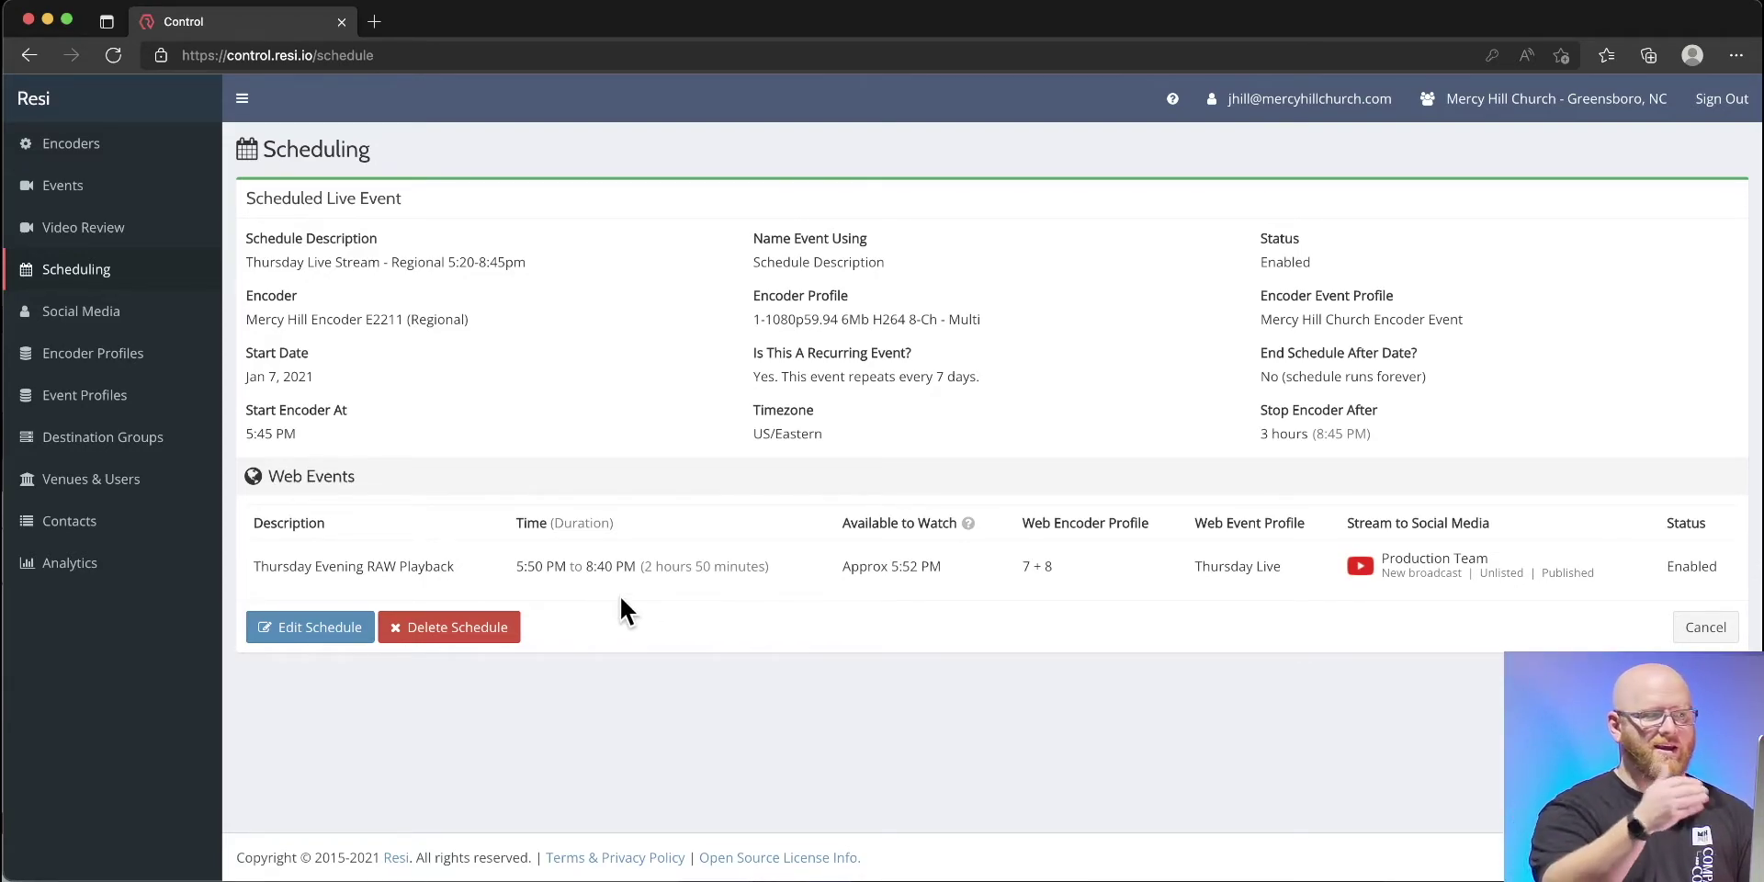
# Step: Review the events list, the connected social media accounts and the available encoder profiles
pyautogui.click(57, 184)
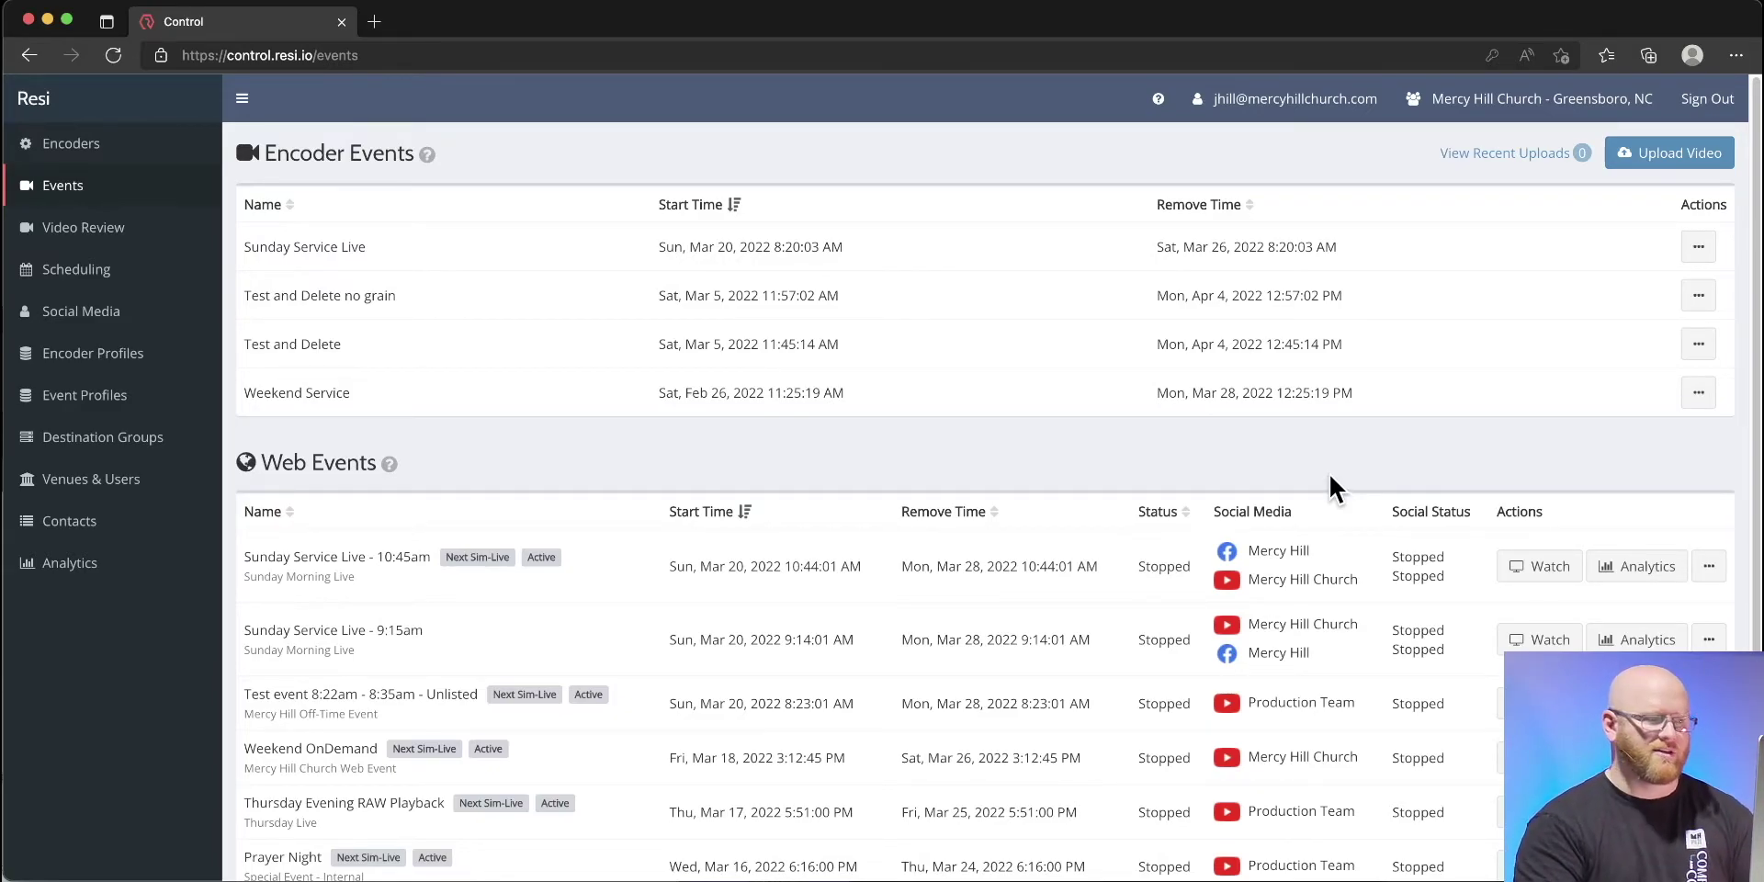
pyautogui.click(78, 315)
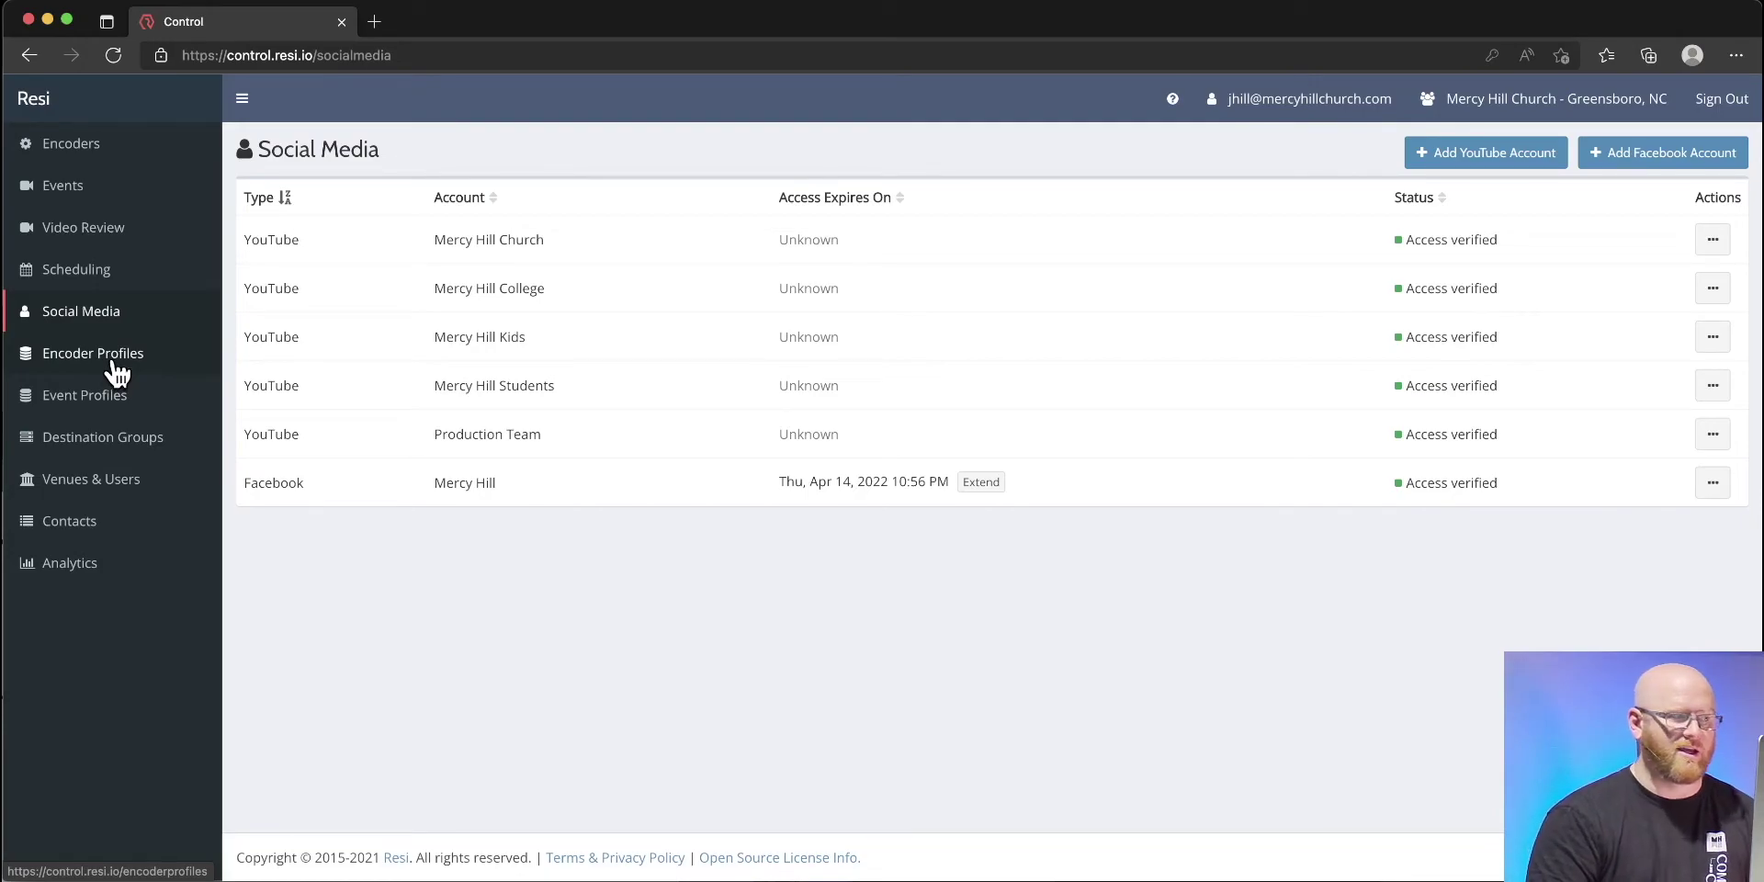
pyautogui.click(79, 360)
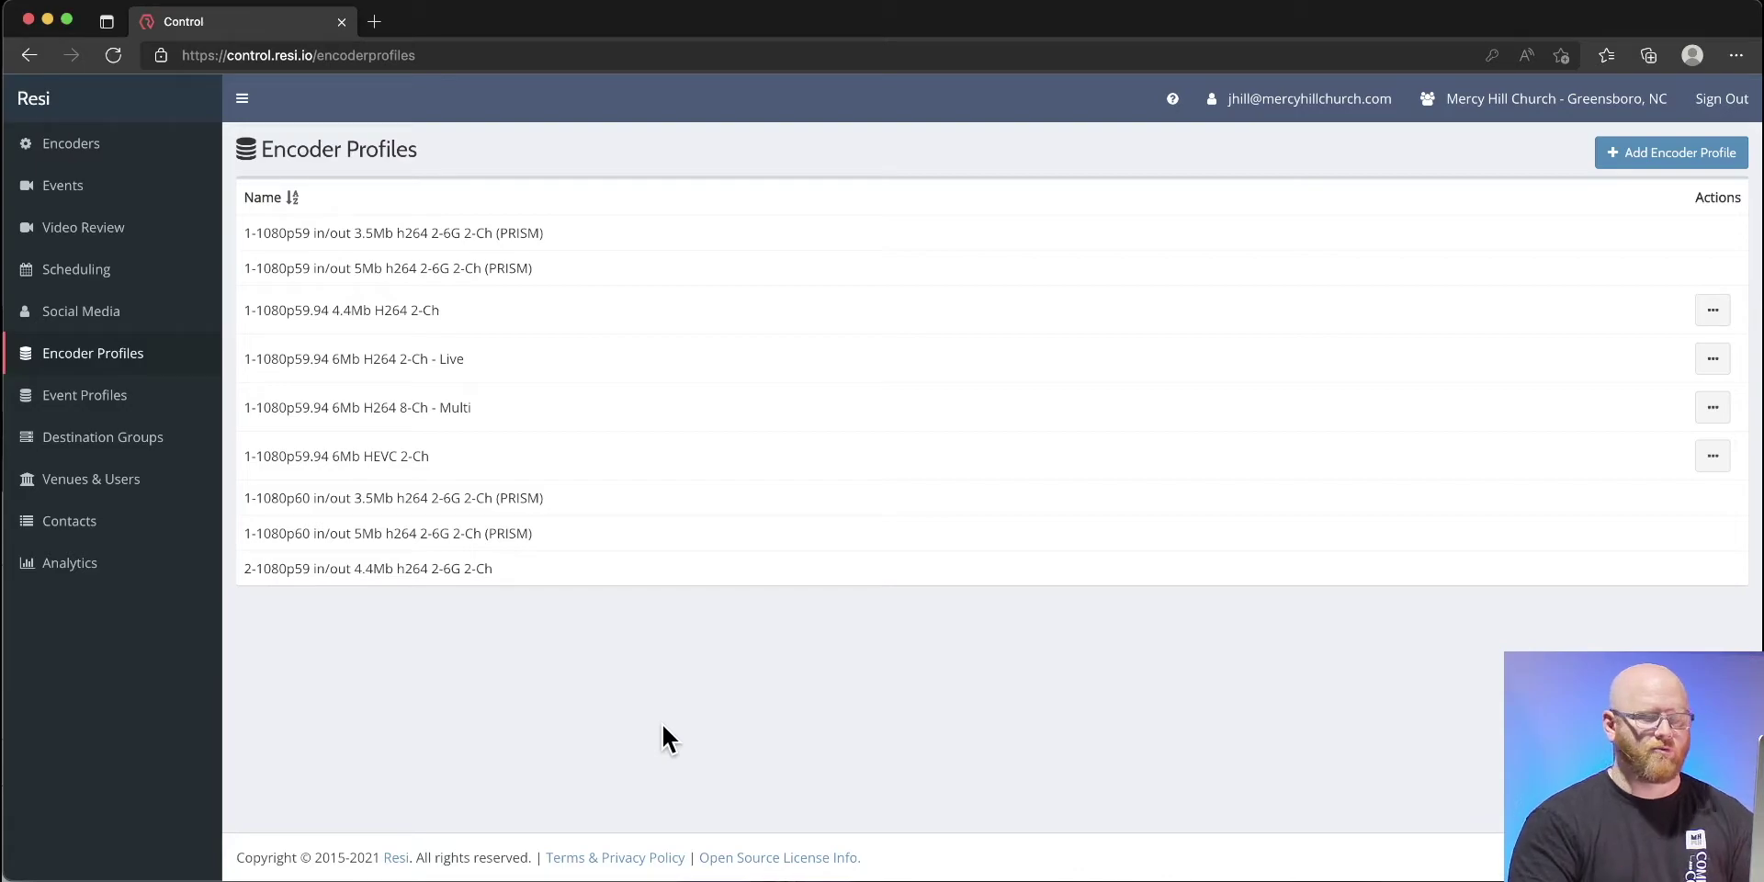
# Step: Review the encoder and web event profiles, along with the configured destination groups
pyautogui.click(109, 403)
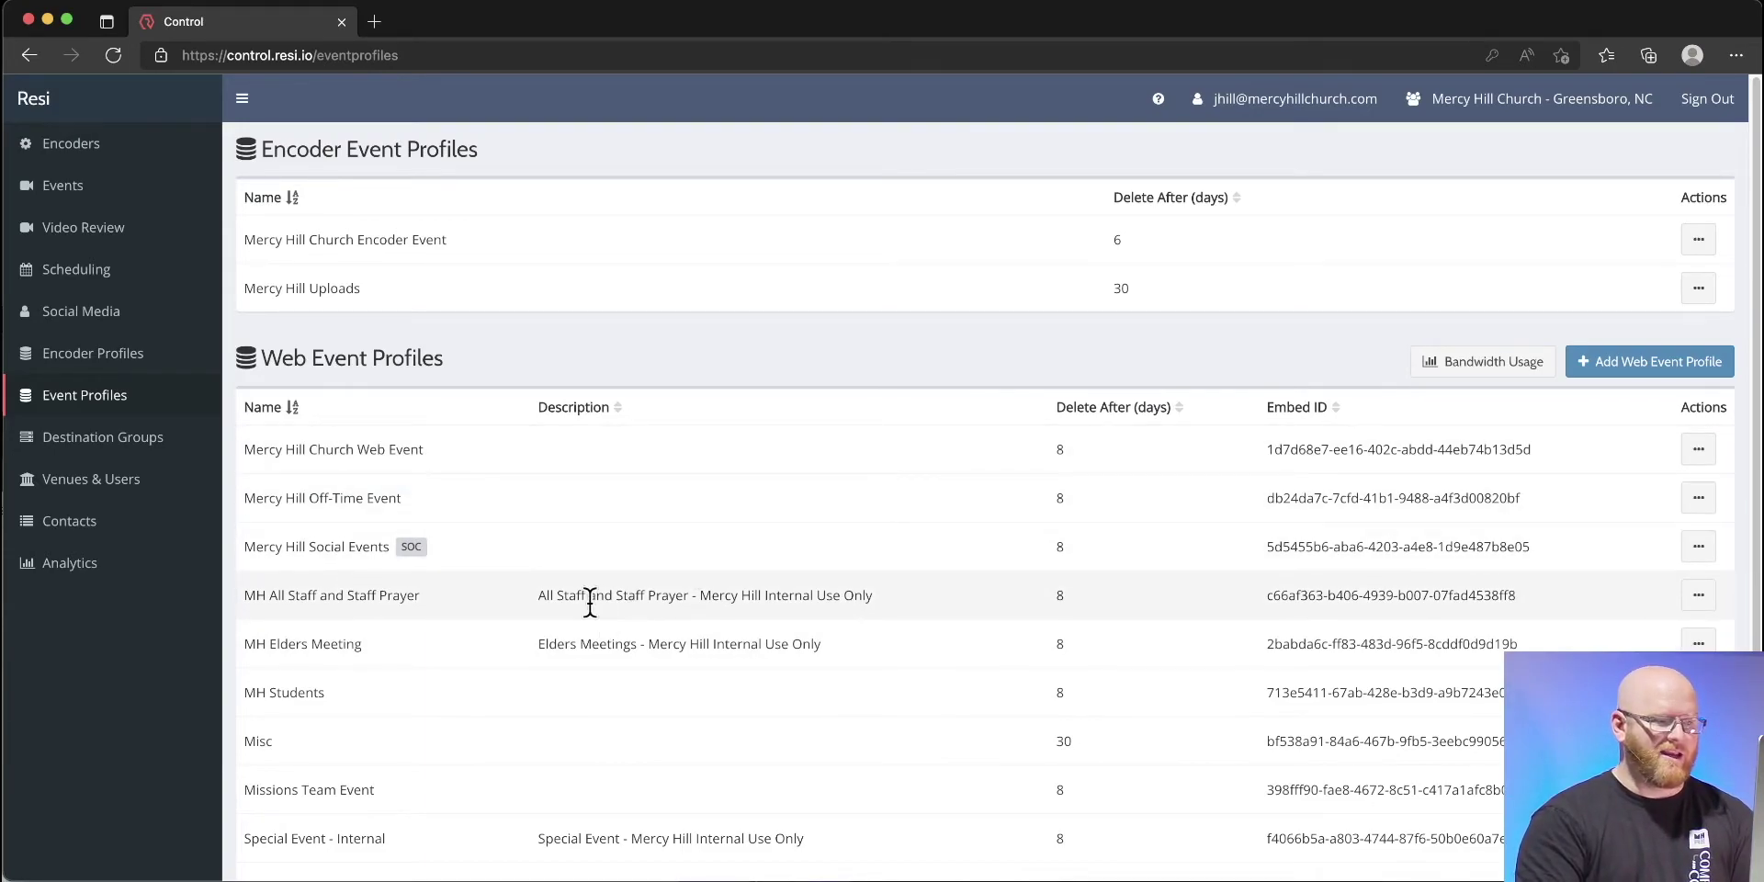
pyautogui.scroll(-3, 594, 599)
pyautogui.scroll(-2, 607, 602)
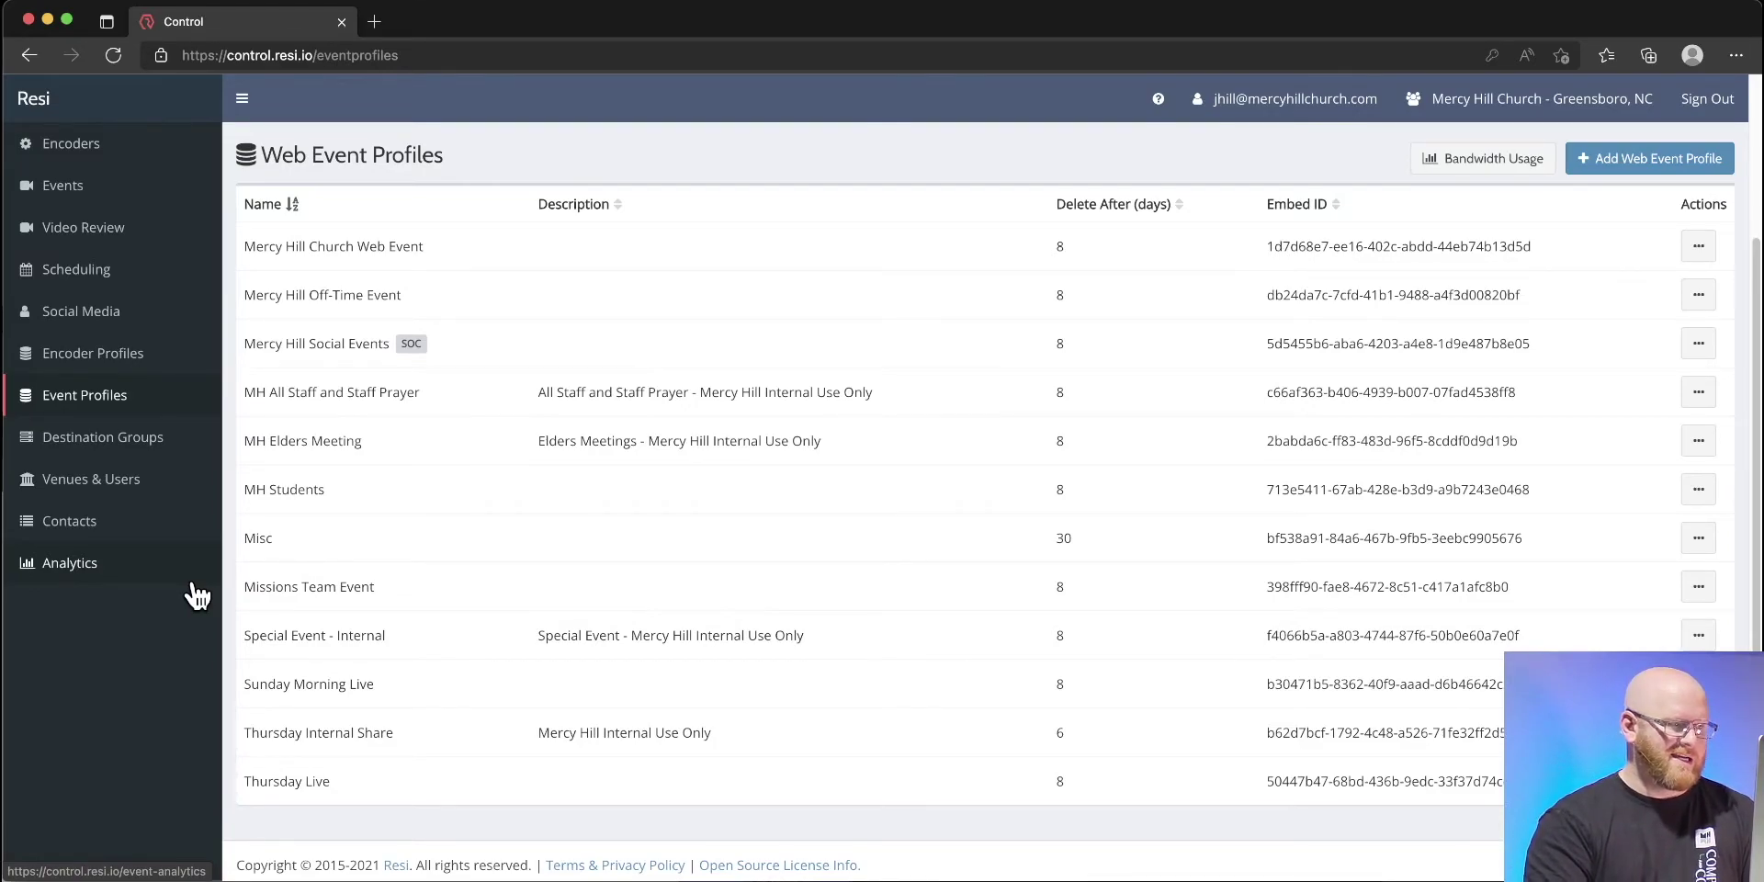
pyautogui.click(106, 443)
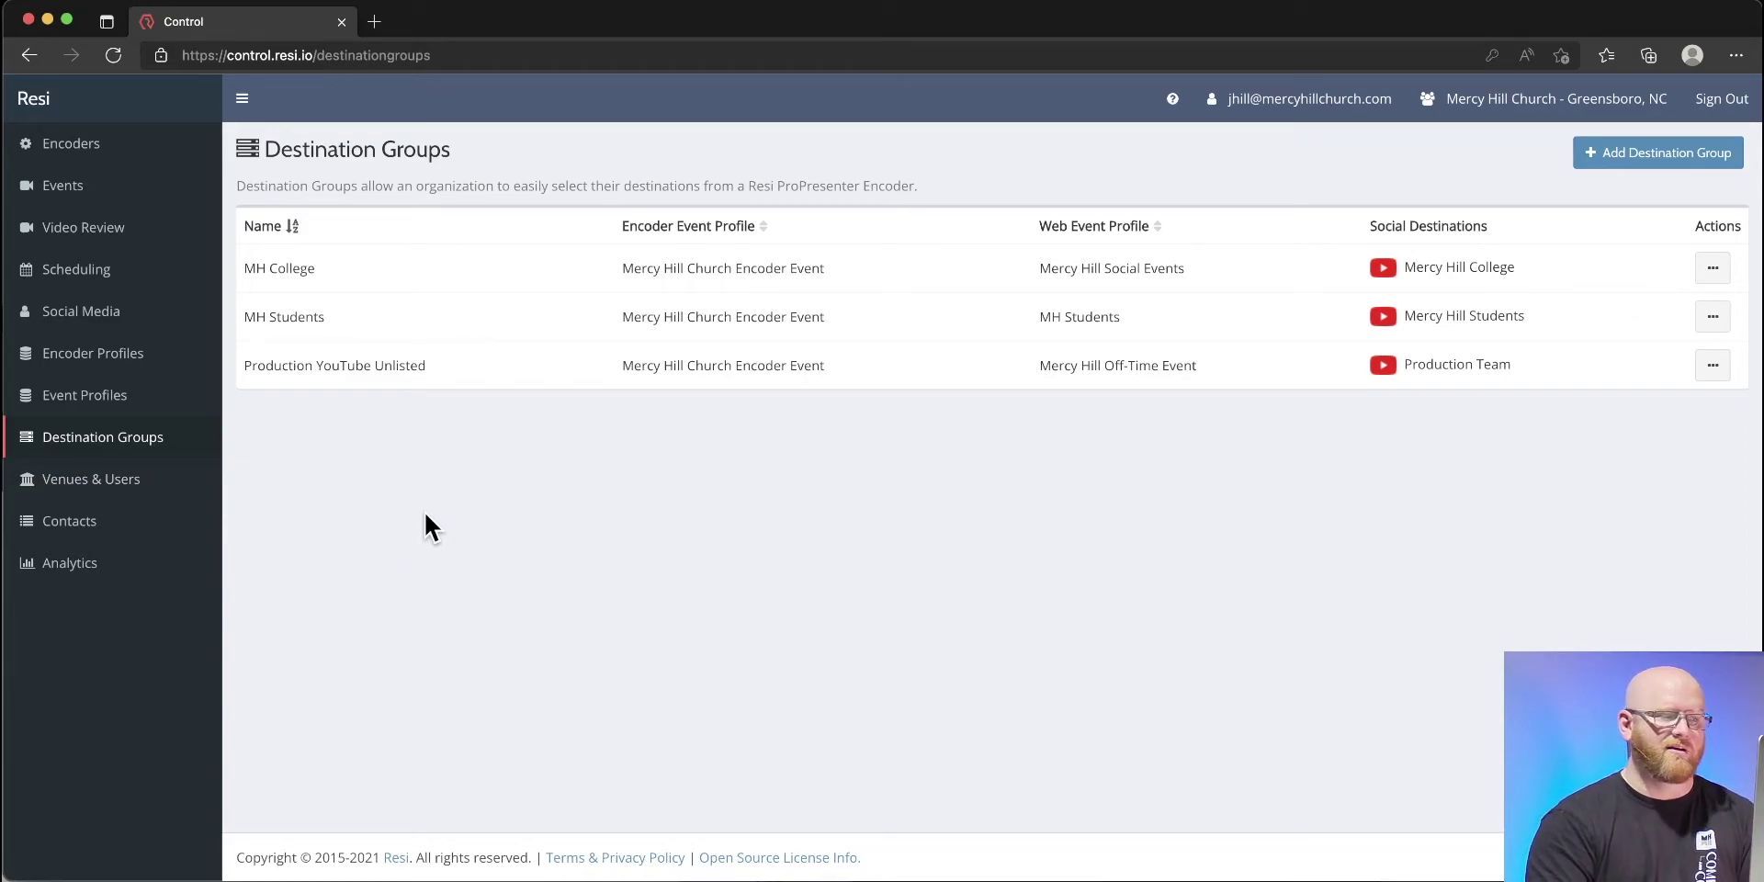
# Step: Look briefly at the event analytics, and revisit the encoders and events lists
pyautogui.click(66, 481)
pyautogui.click(69, 562)
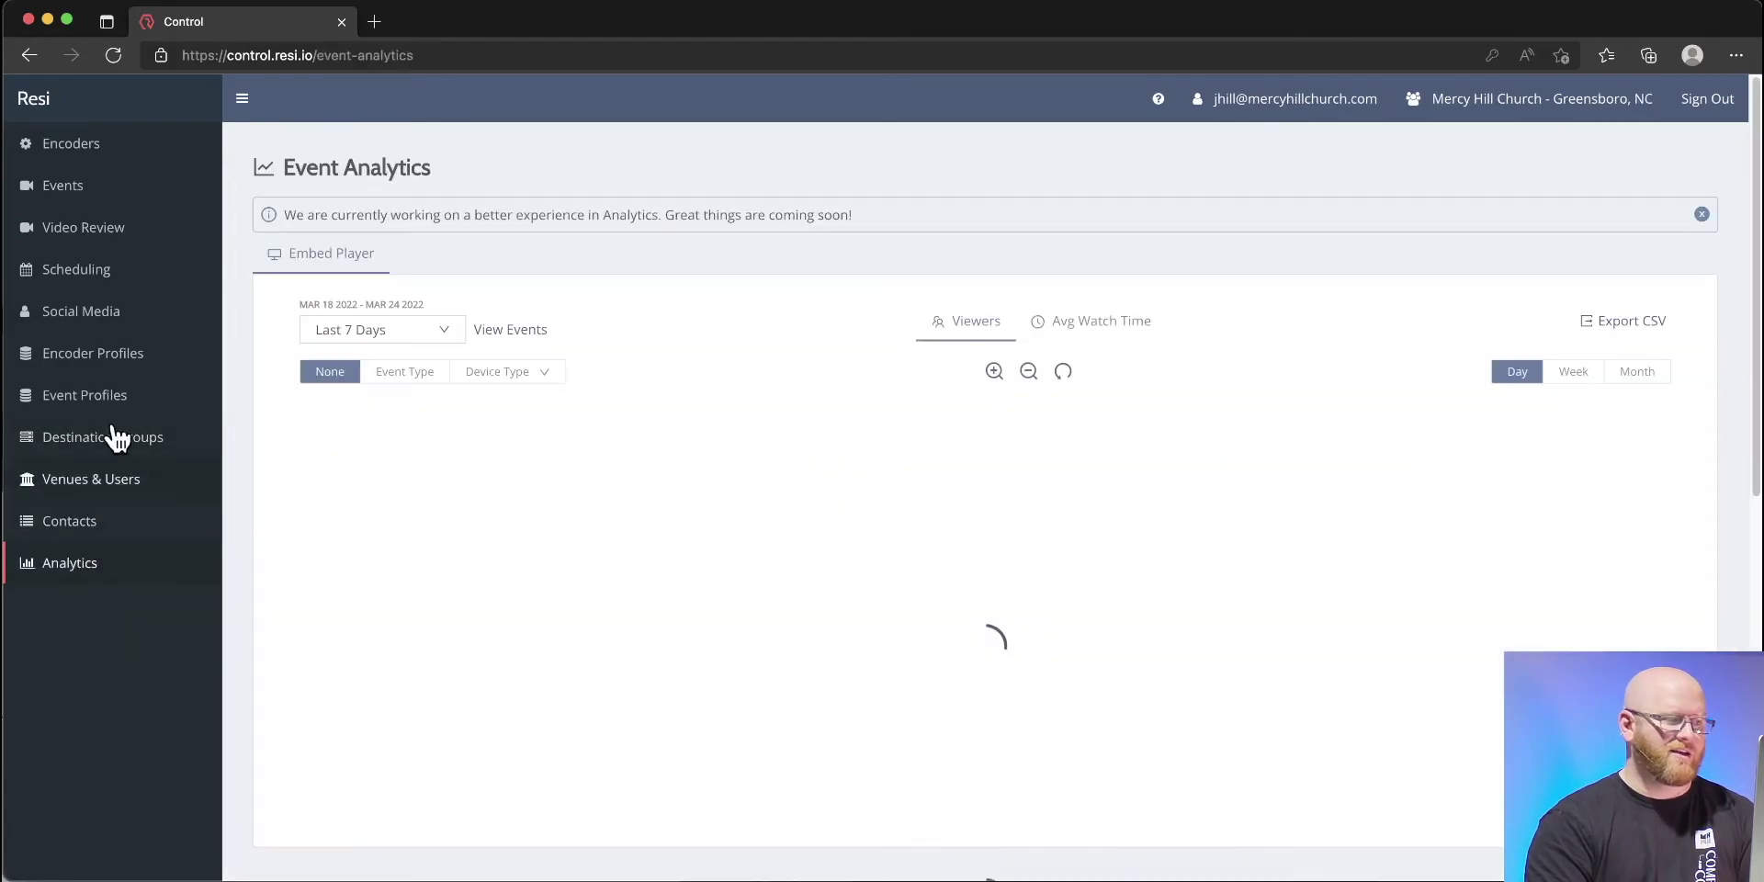
pyautogui.click(91, 147)
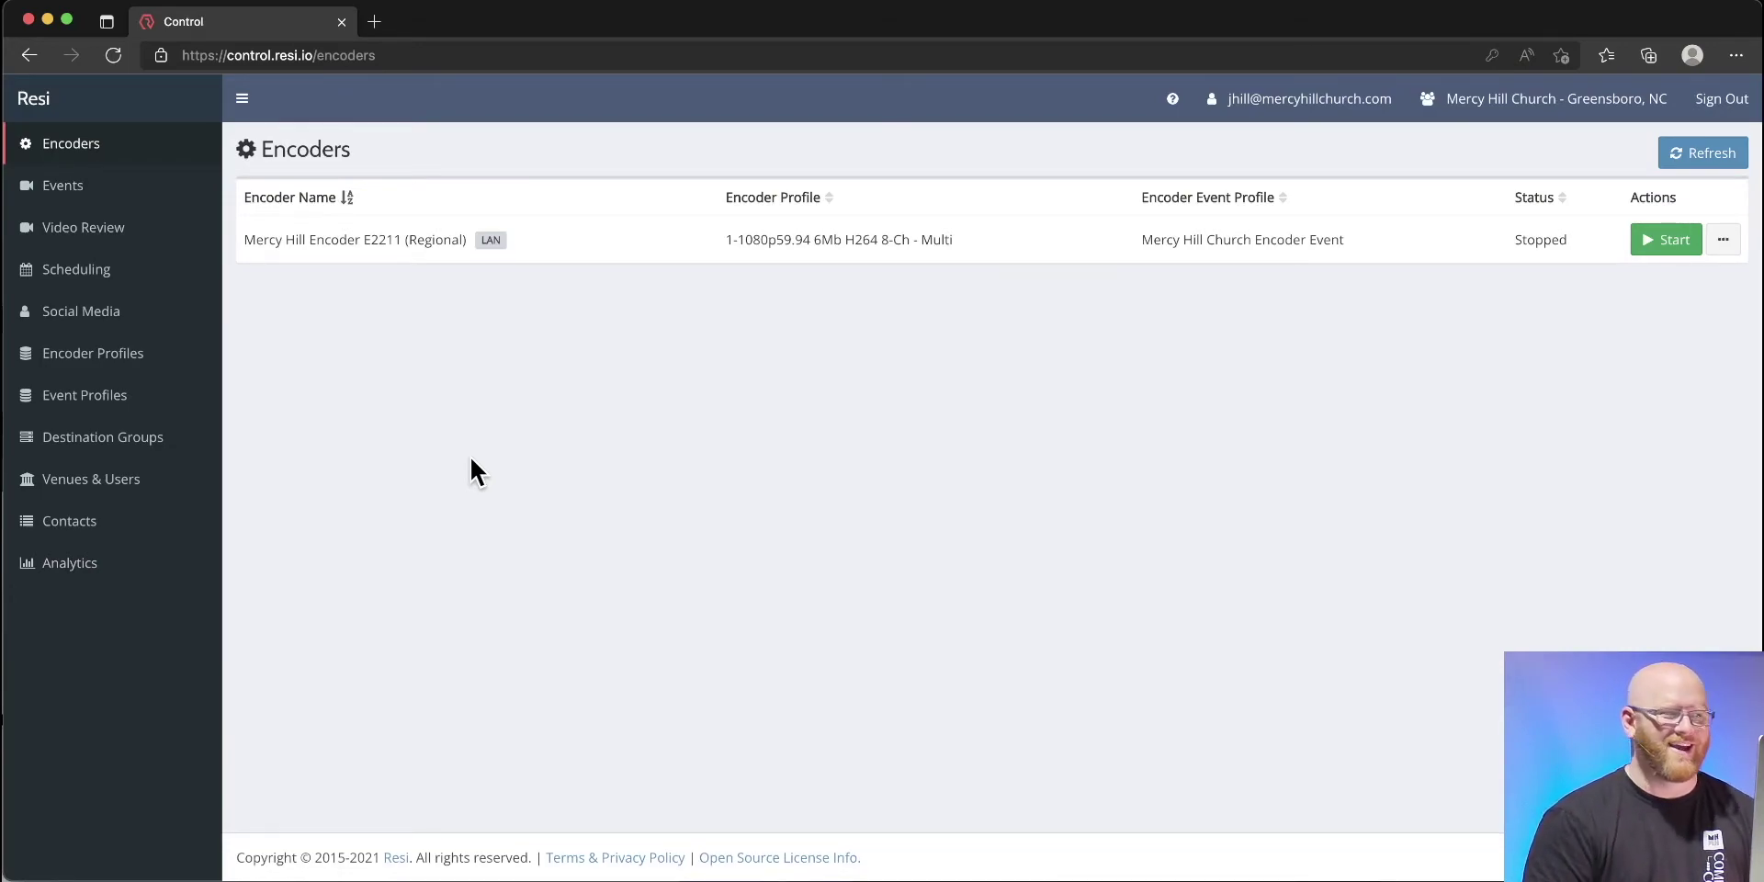
pyautogui.click(61, 186)
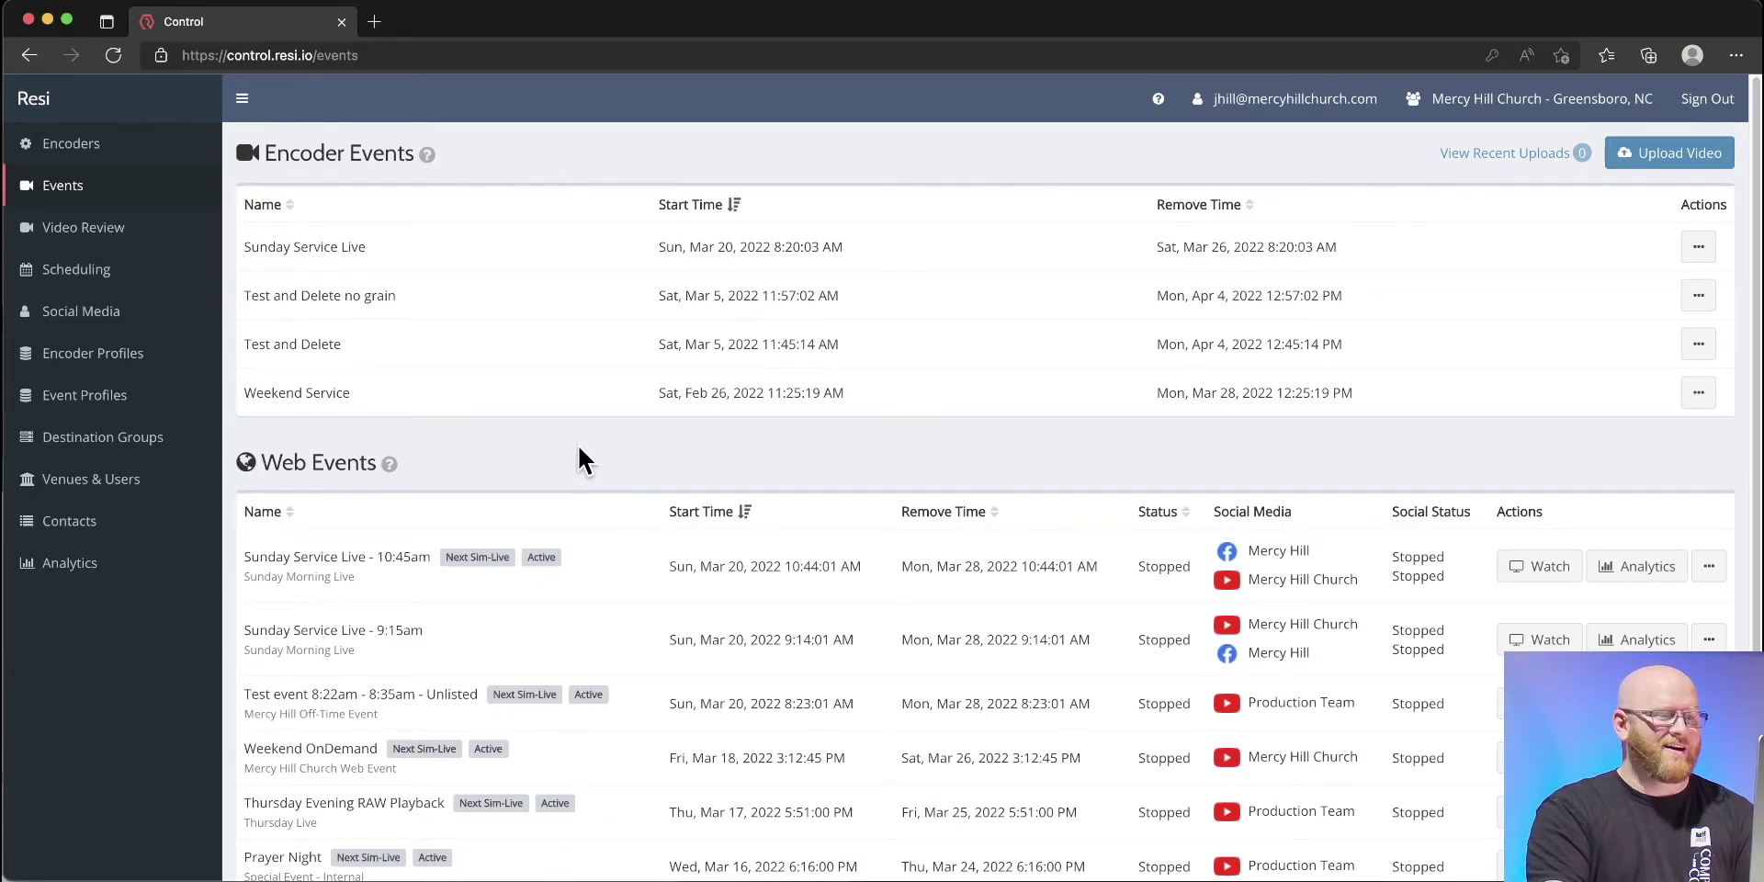
# Step: Start a new live schedule for March 25, 2022 in the scheduling calendar, with the description Example
pyautogui.click(53, 276)
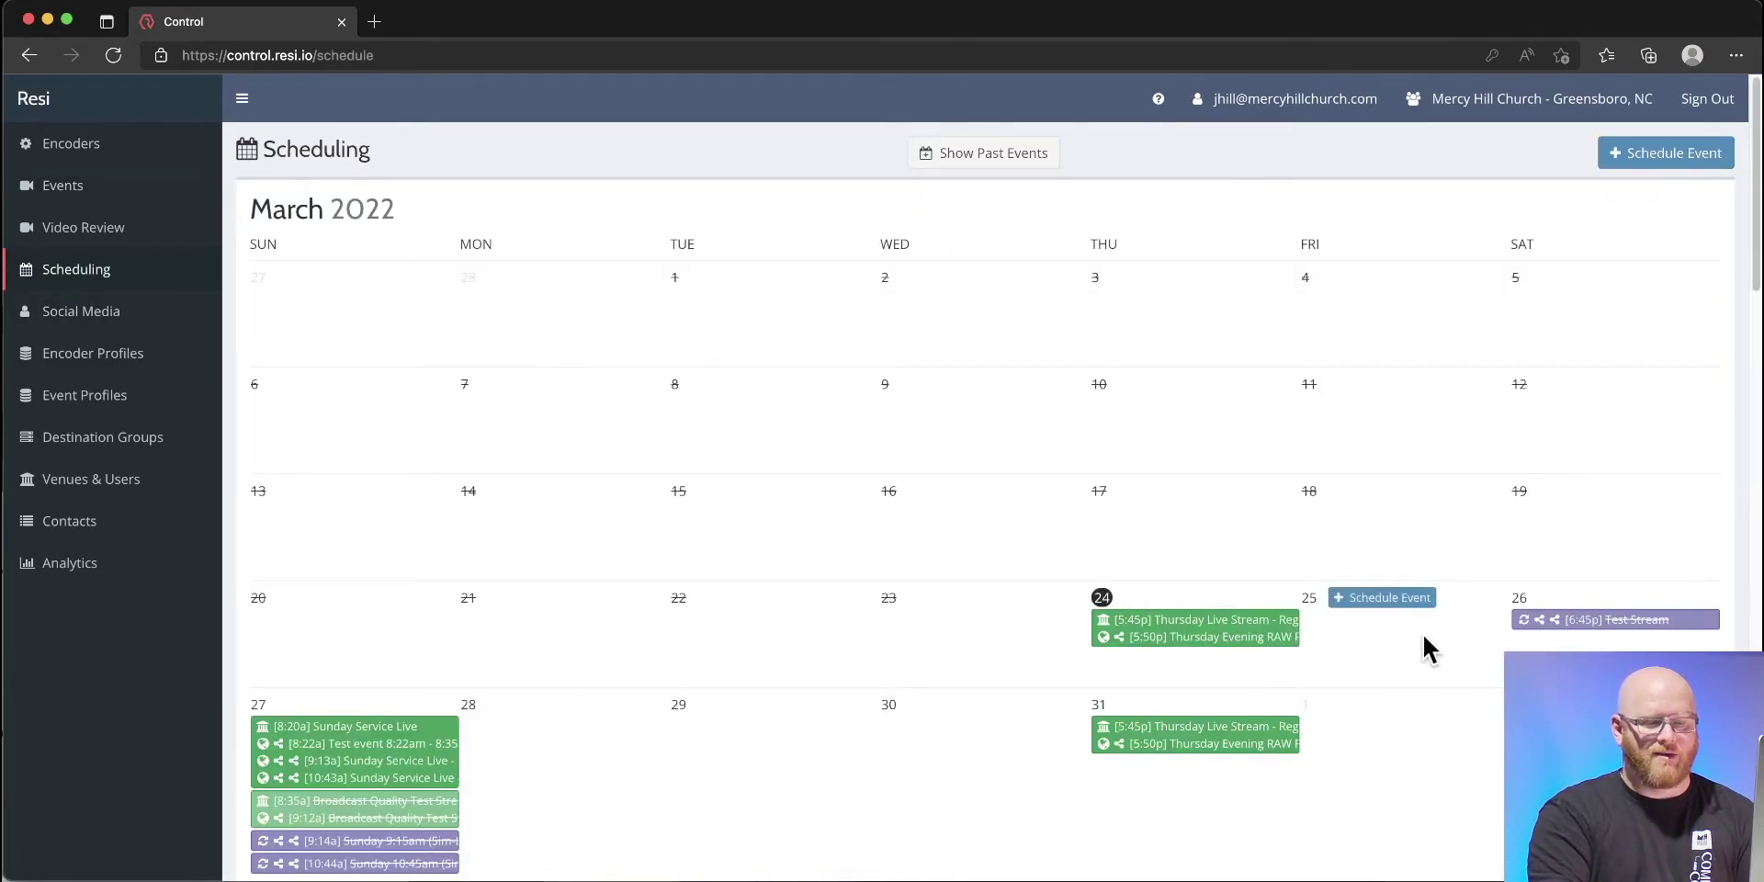
pyautogui.click(1406, 602)
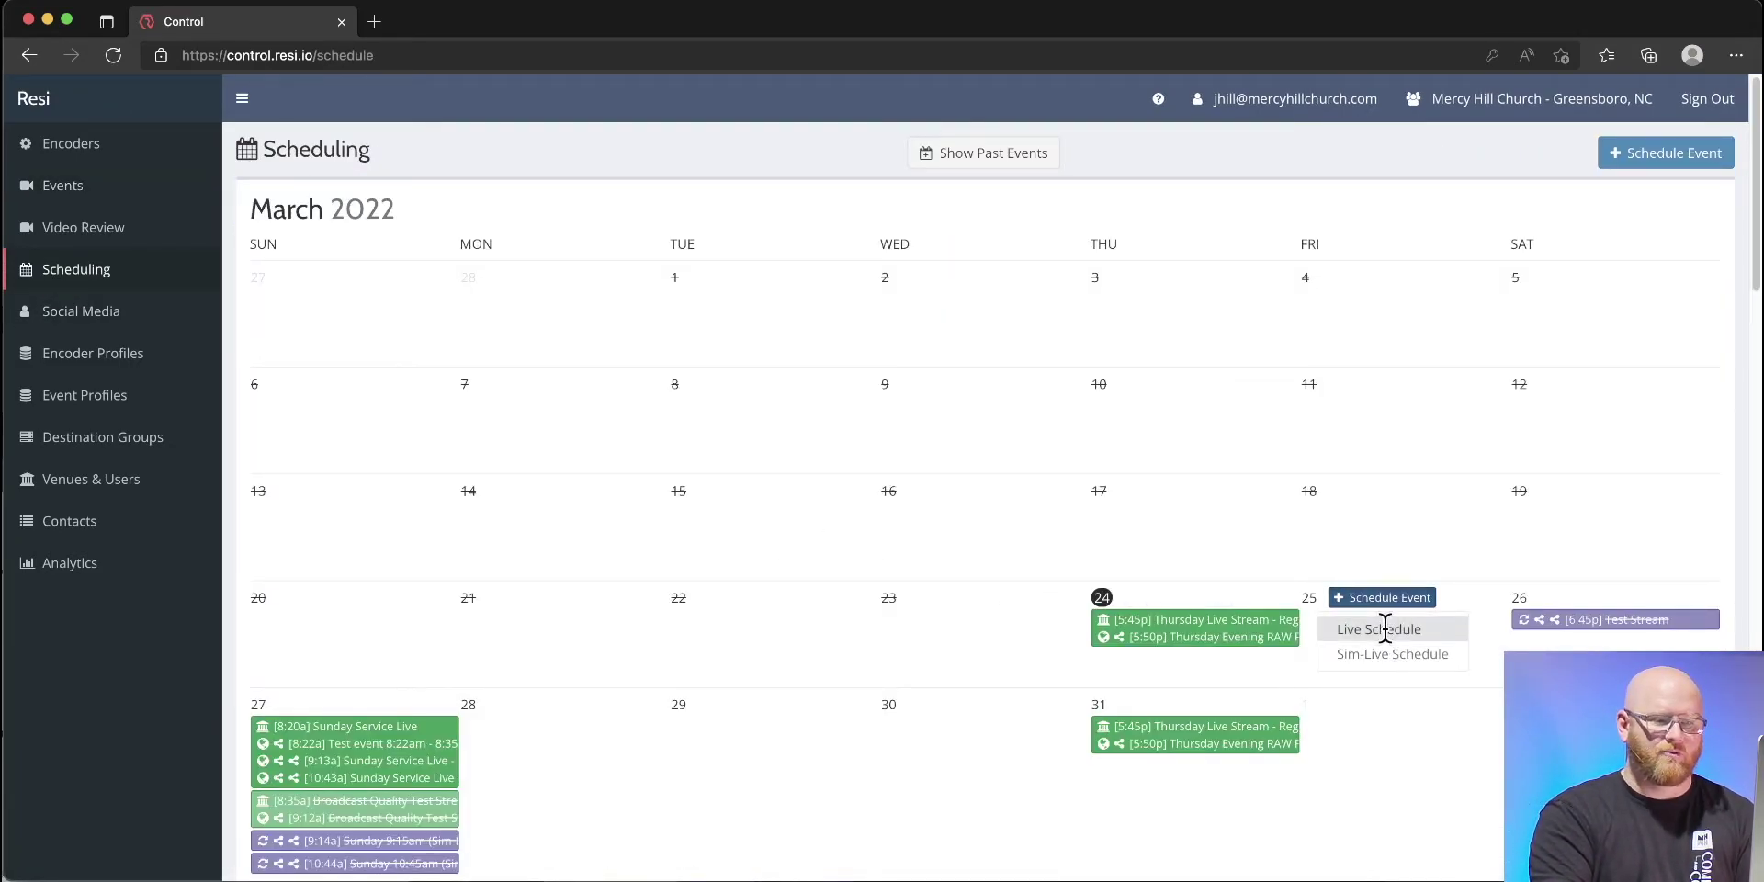
pyautogui.click(1382, 628)
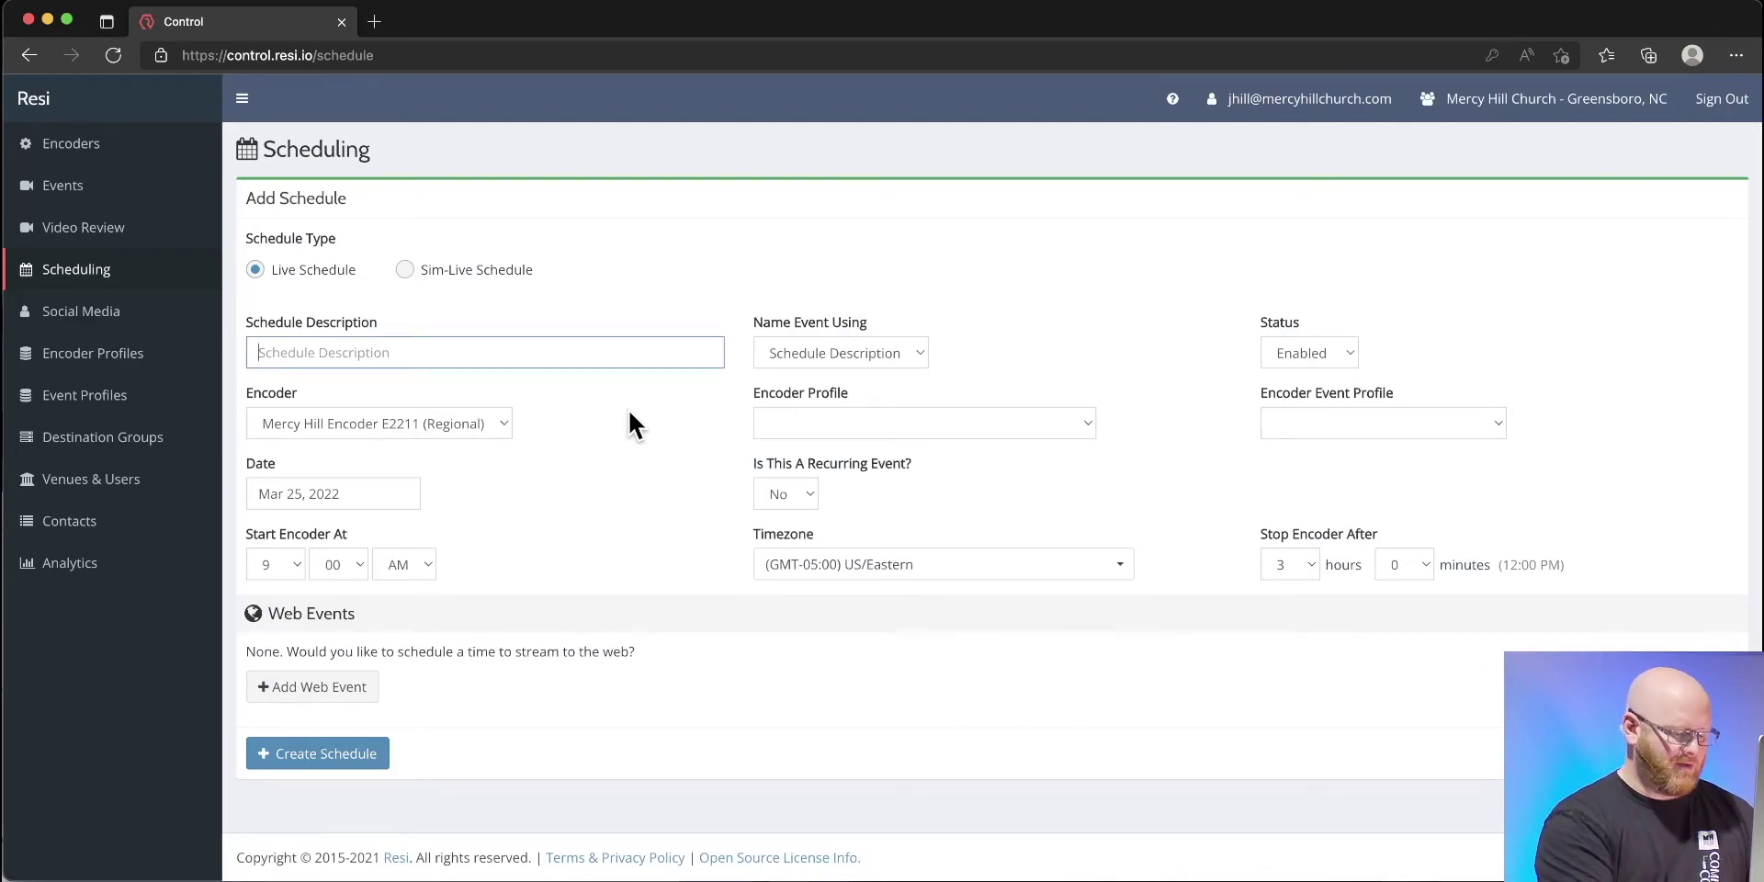
pyautogui.write('Example')
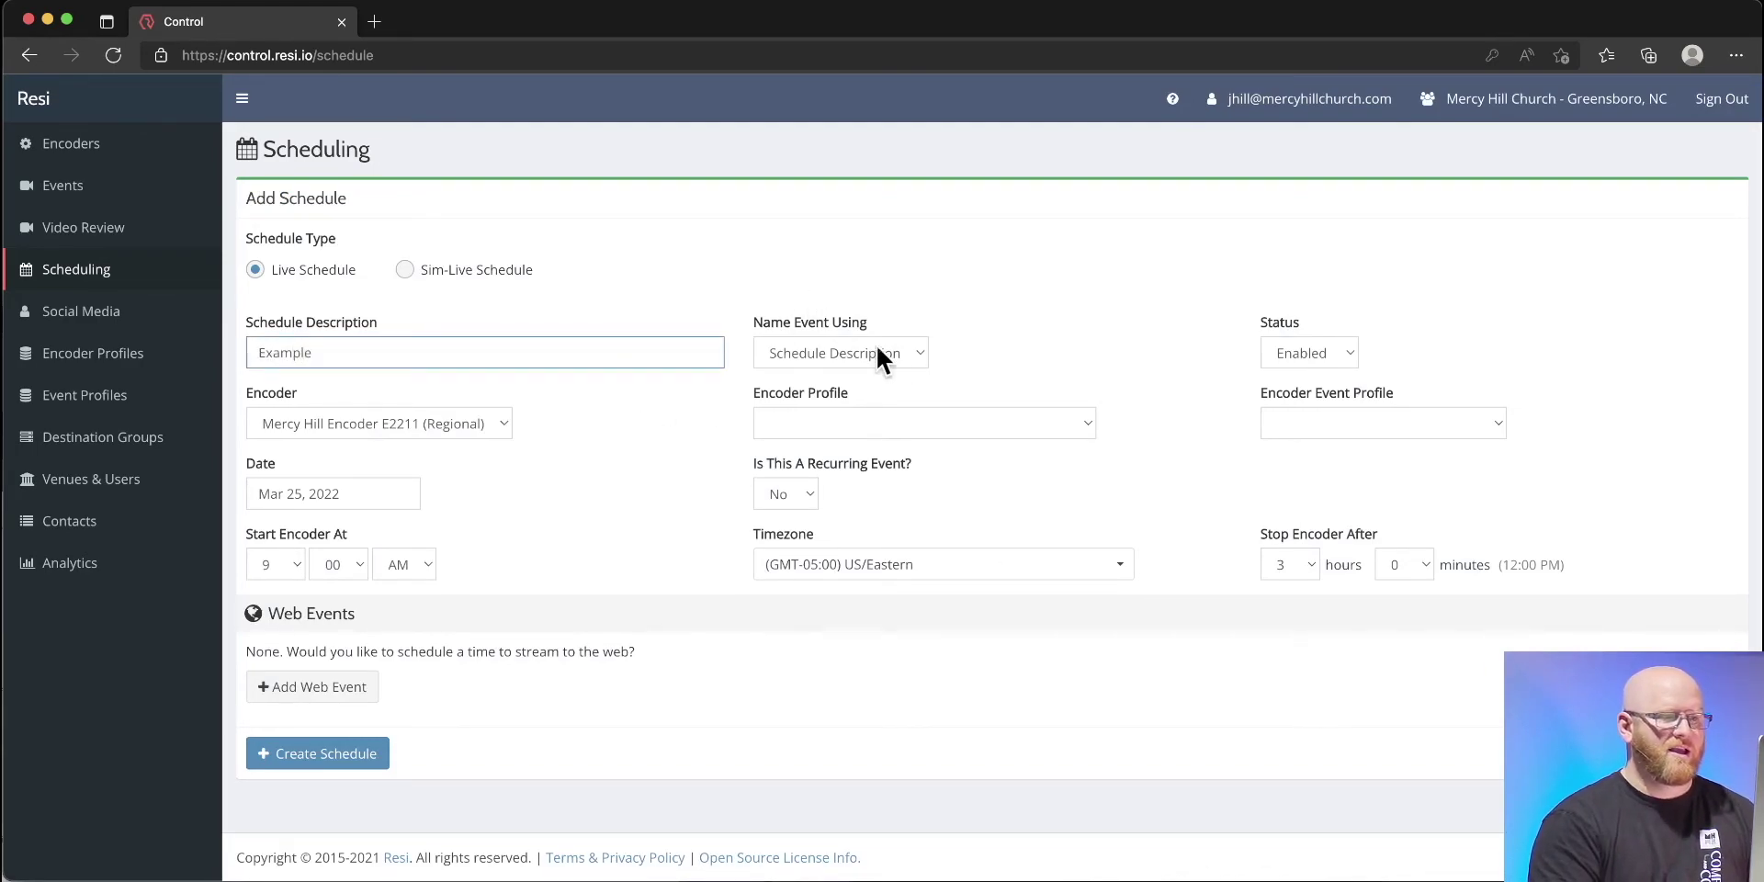
# Step: Name the event using Event Profile Name, with encoder profile 1-1080p59.94 6Mb H264 8-Ch - Multi and event profile Mercy Hill Church Encoder Event
pyautogui.click(914, 354)
pyautogui.click(825, 373)
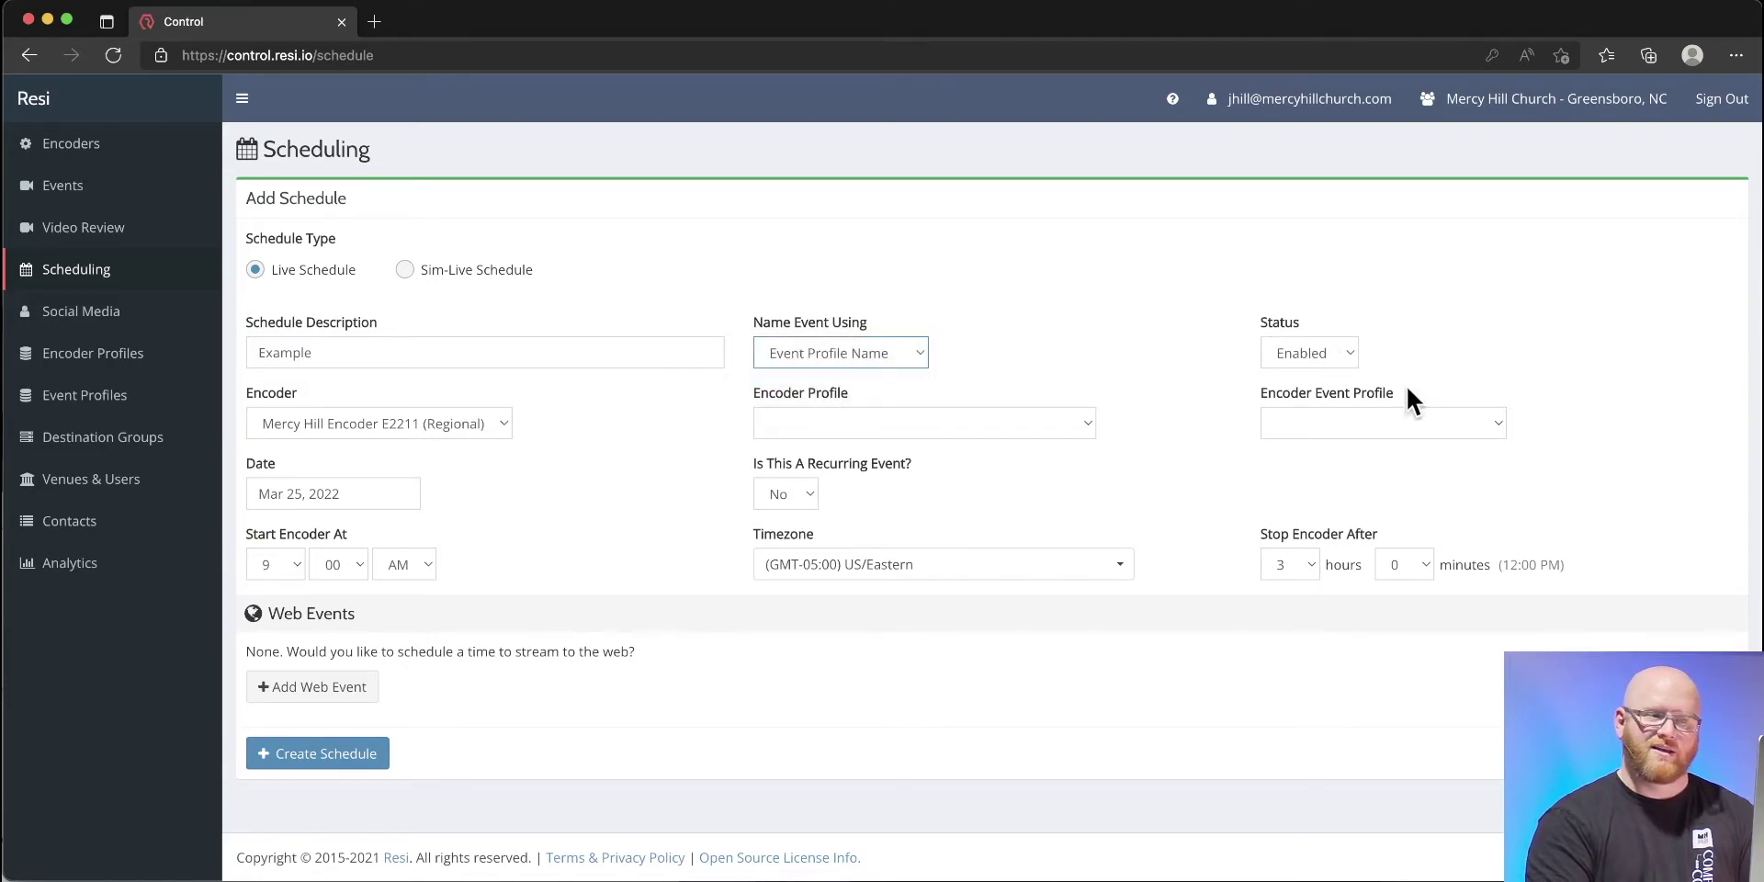
pyautogui.click(1064, 422)
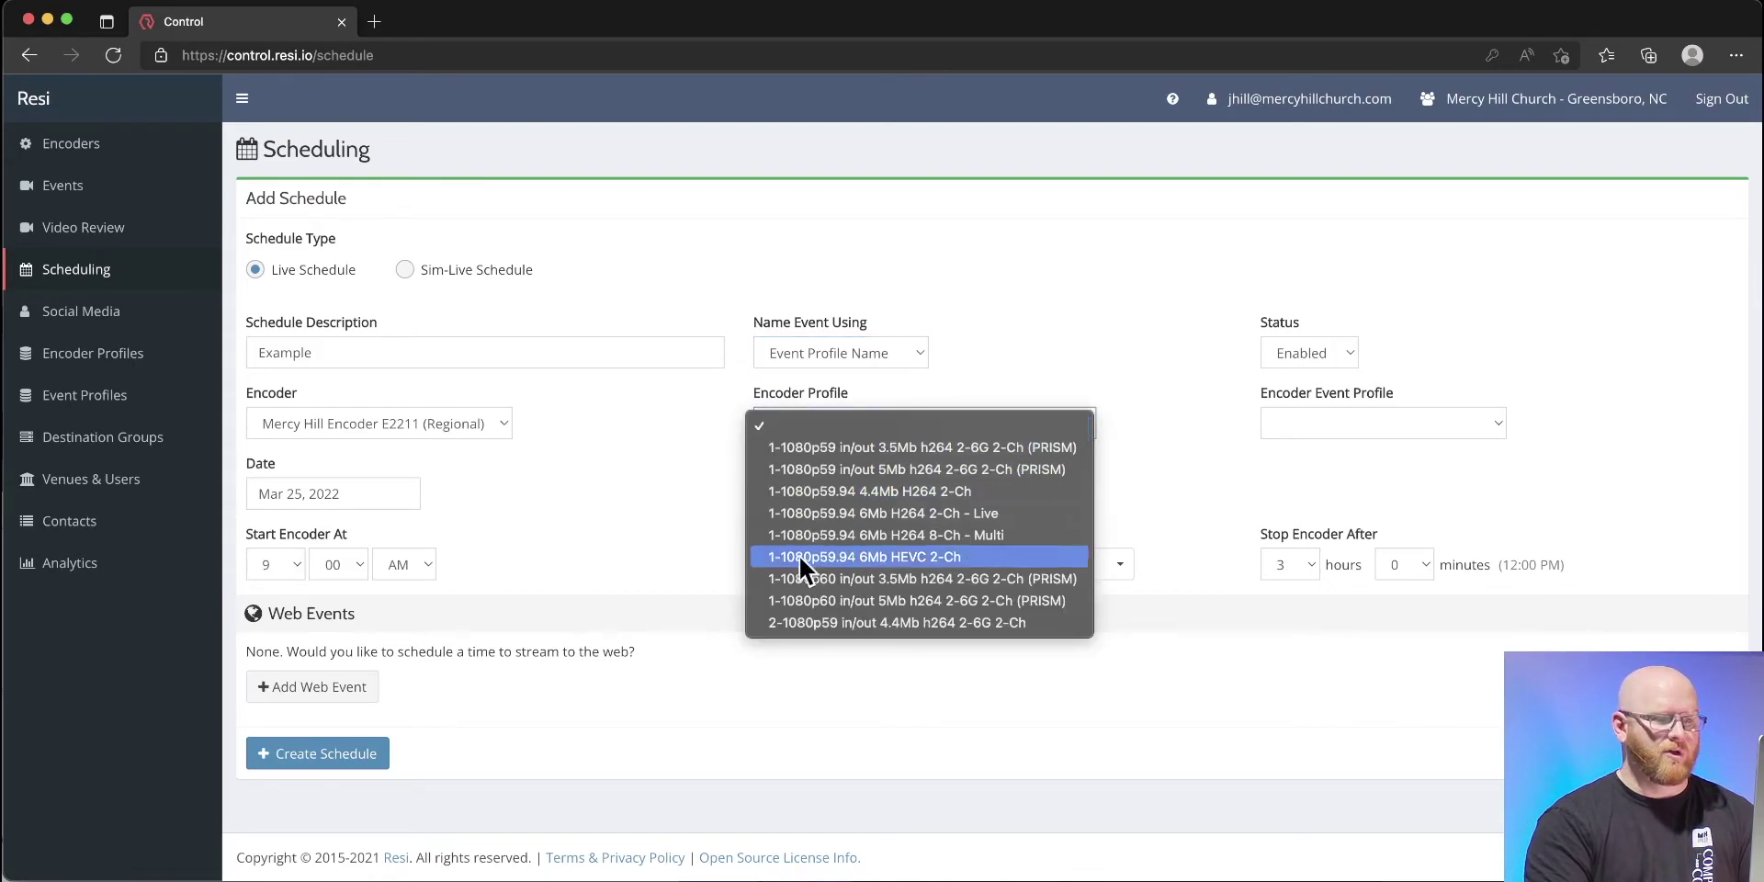
pyautogui.click(928, 536)
pyautogui.click(1428, 420)
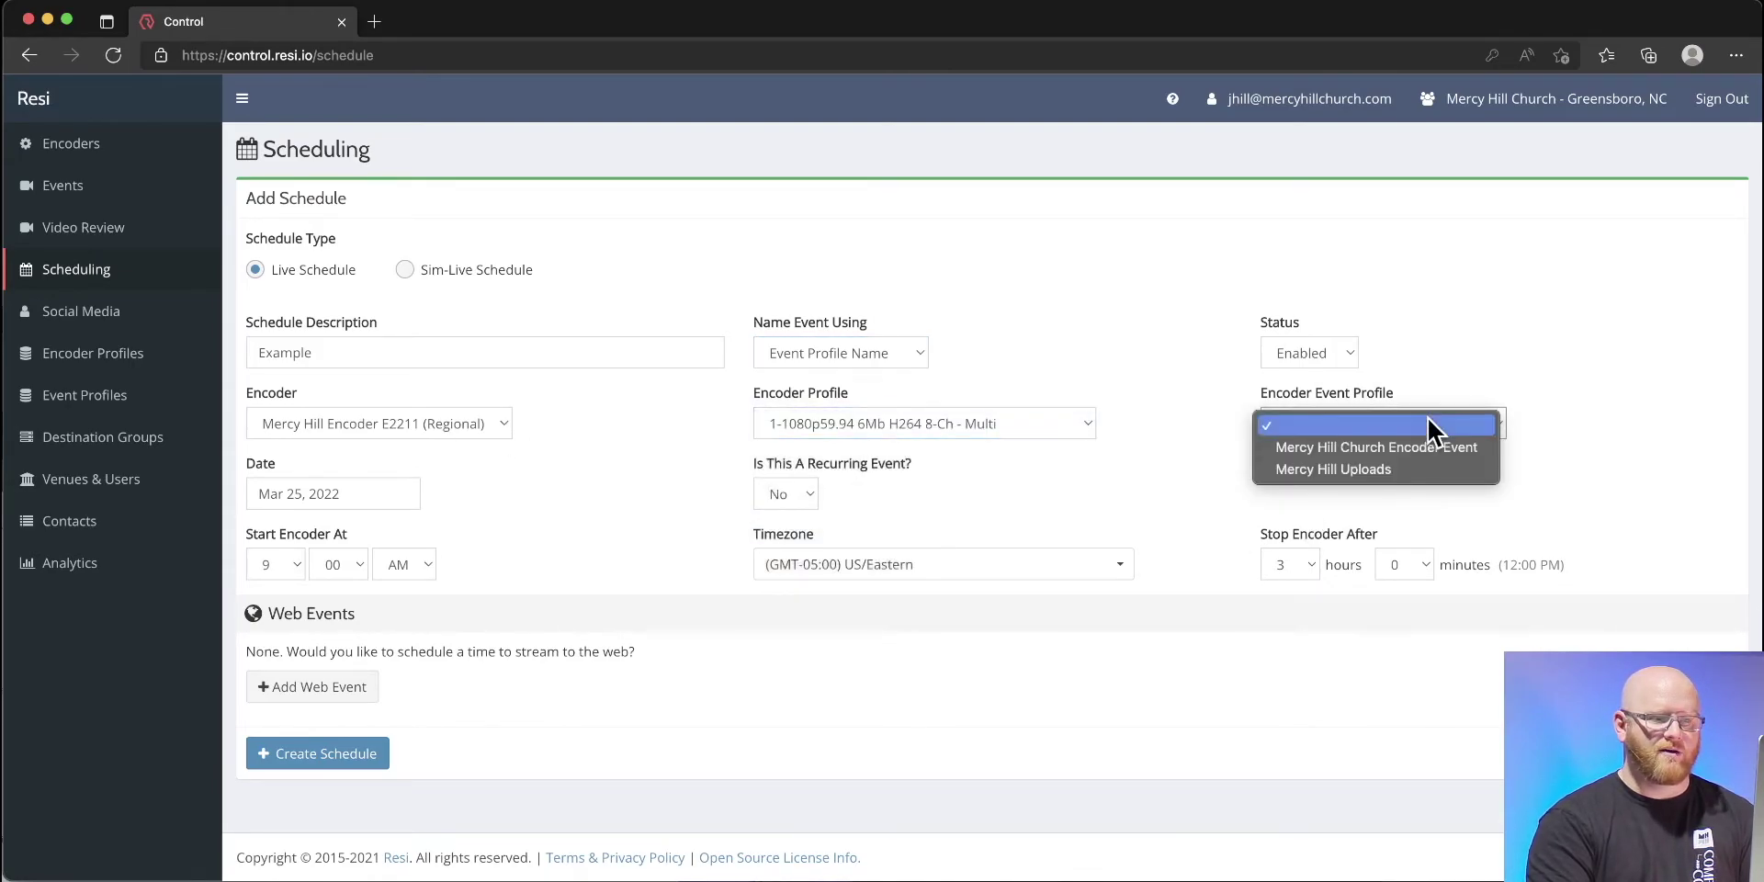
pyautogui.click(1382, 445)
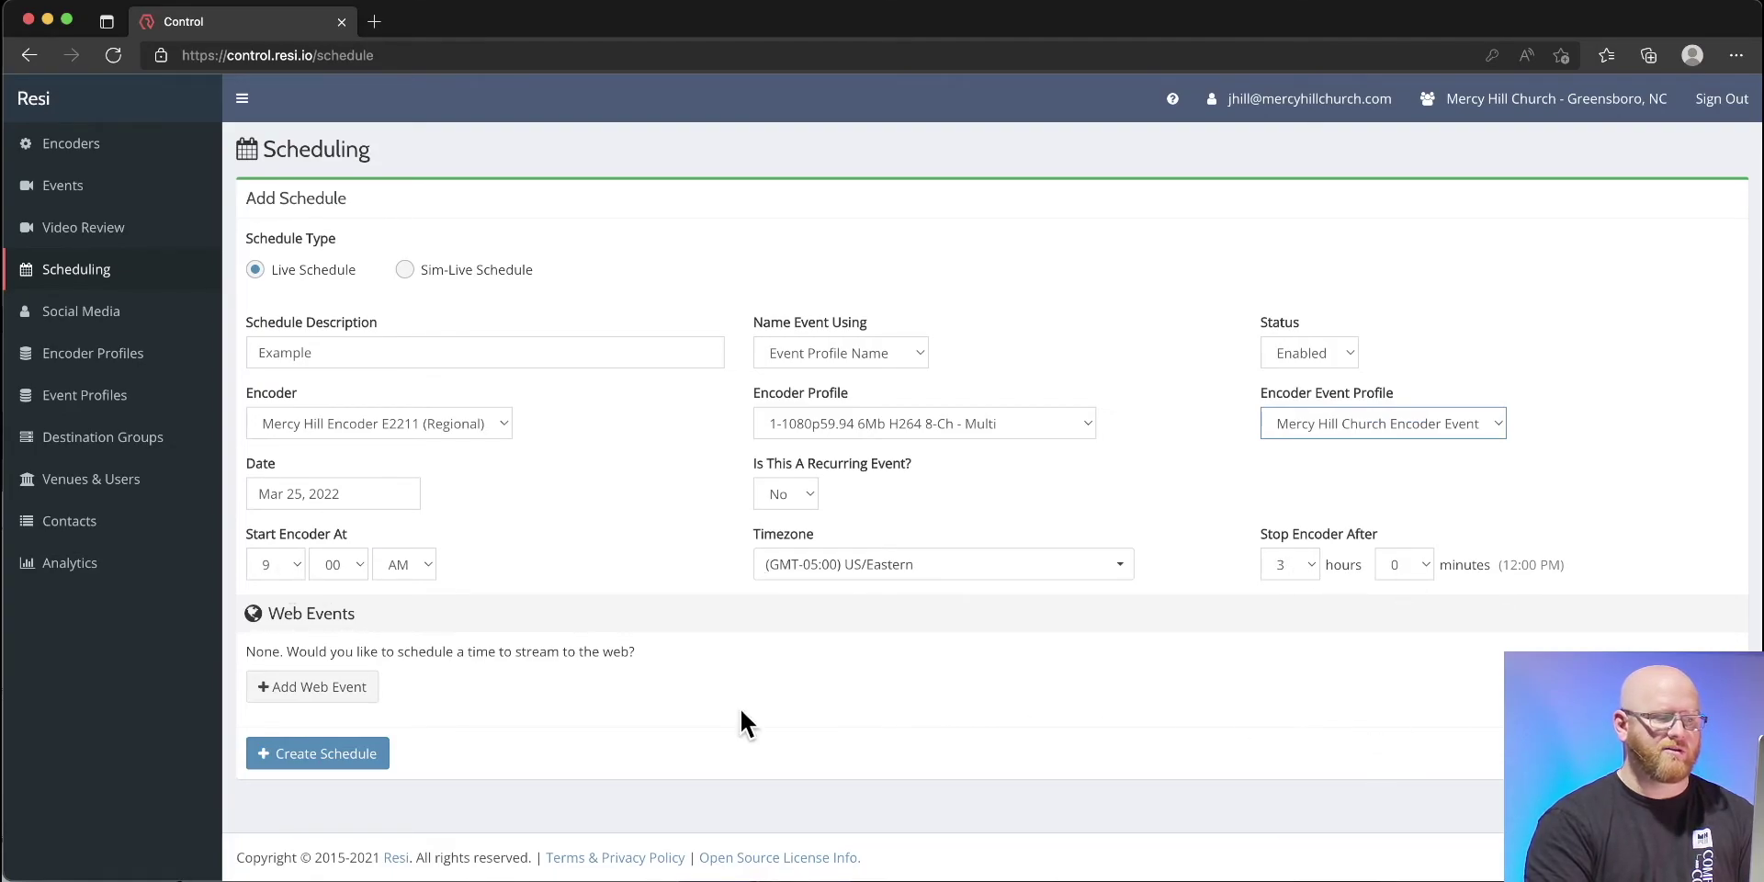
# Step: Add a web event described as ExampleYT, keeping the Default web encoder profile and using the MH Students web event profile
pyautogui.click(322, 690)
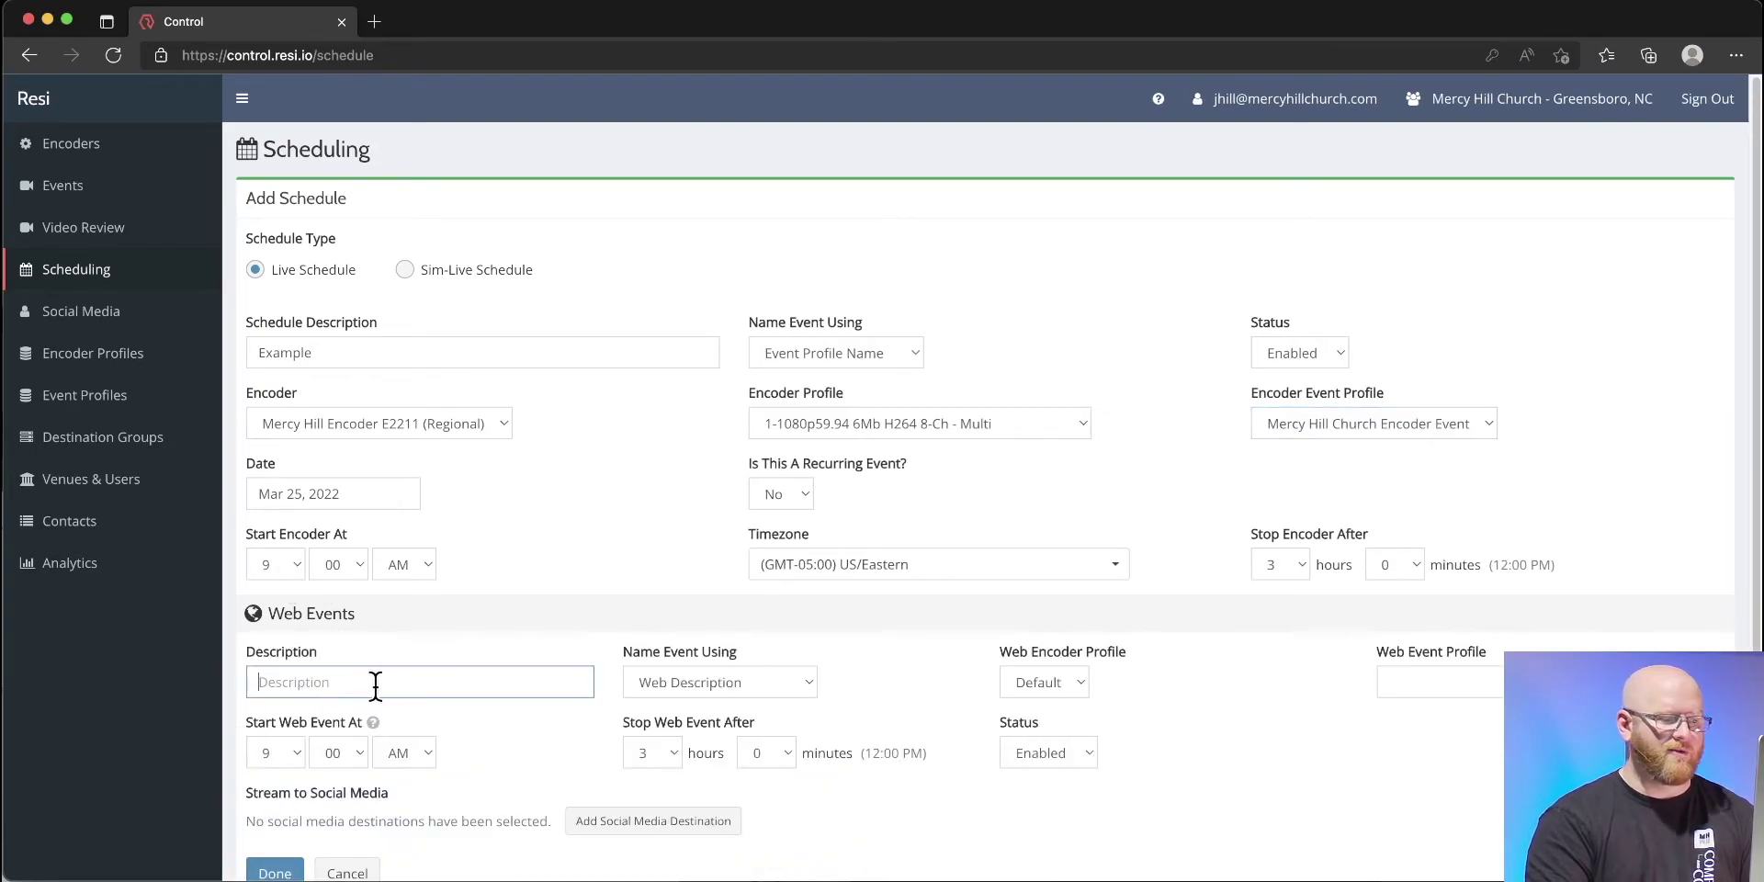
pyautogui.write('Exam')
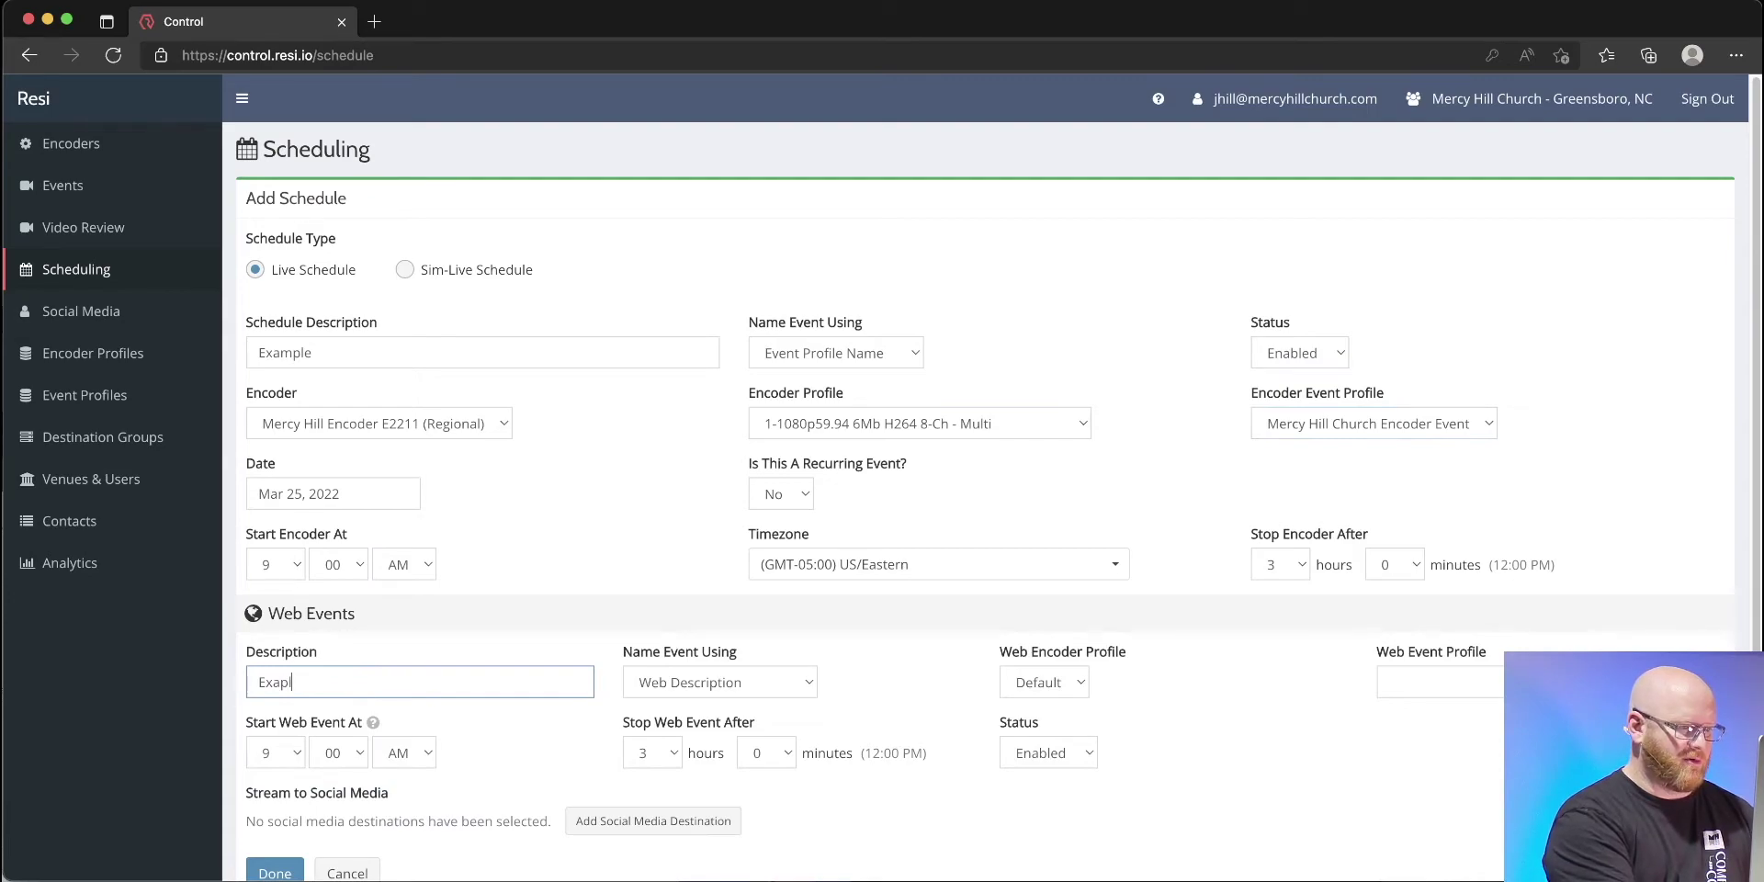
pyautogui.press('BackSpace')
pyautogui.write('mple')
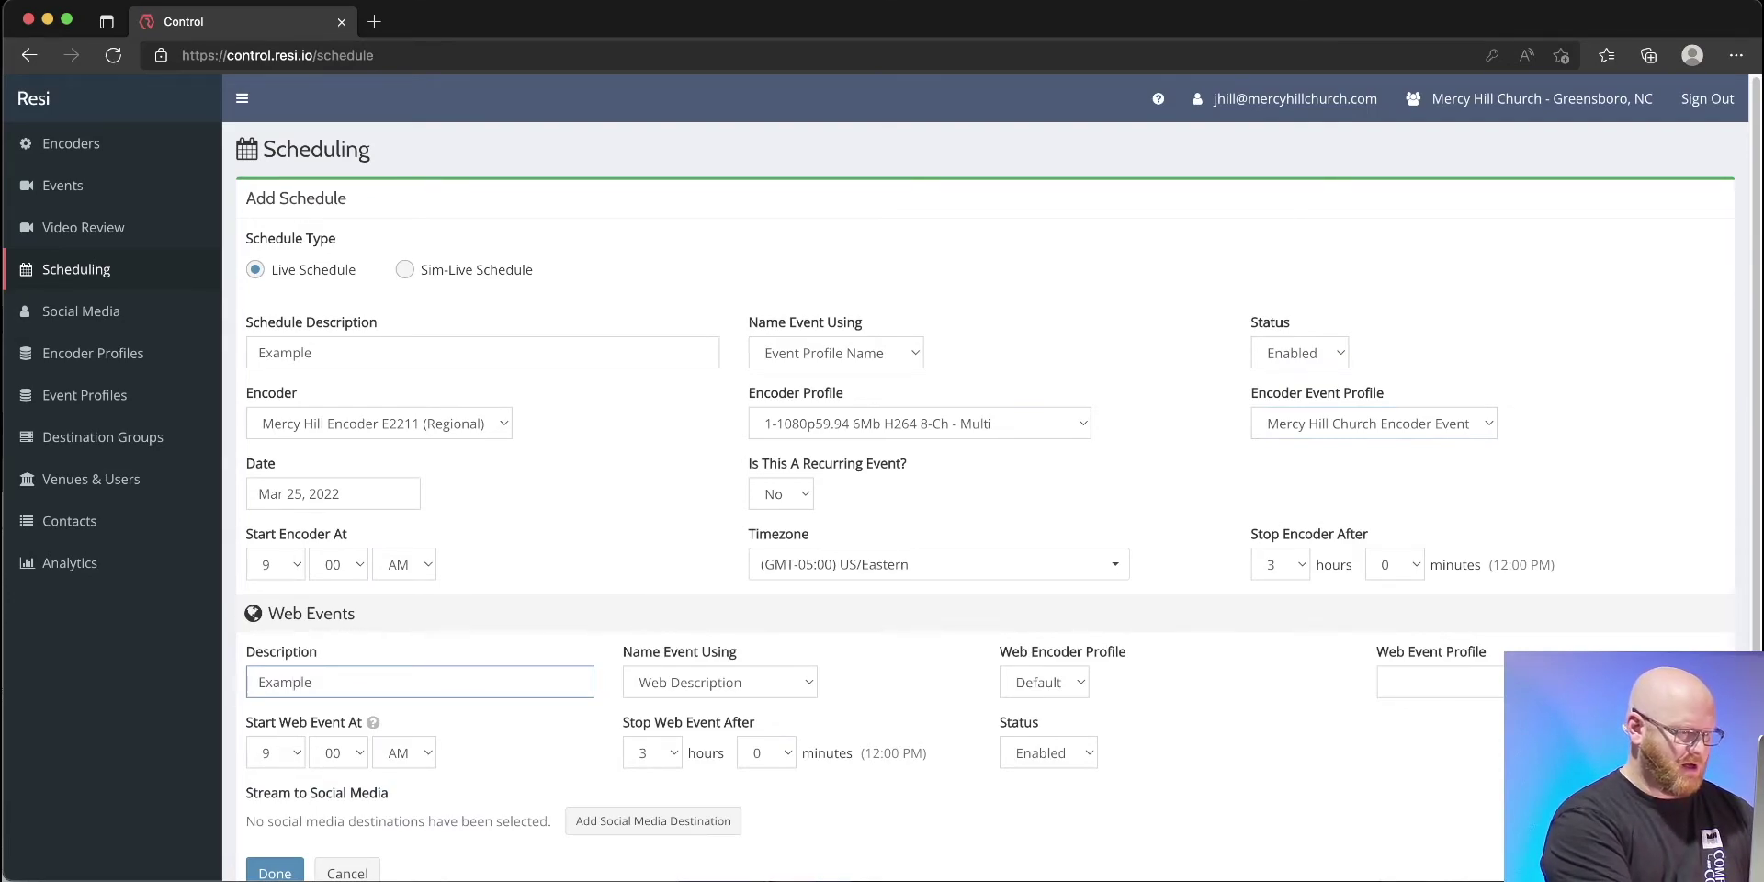
pyautogui.write('YT')
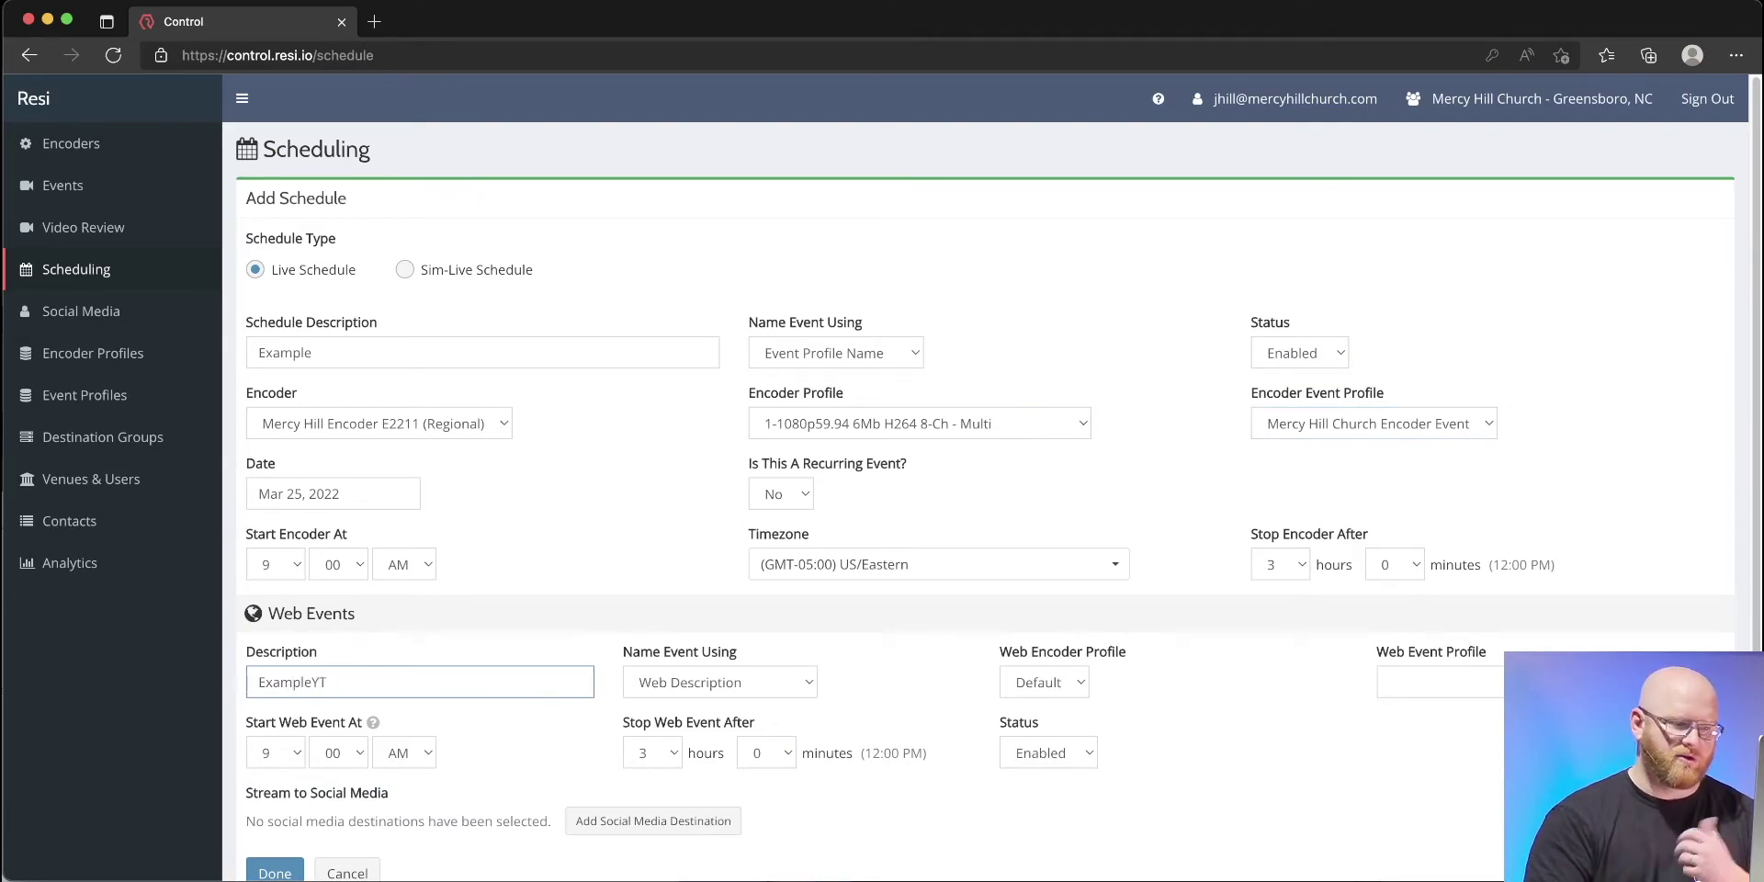
pyautogui.click(1072, 680)
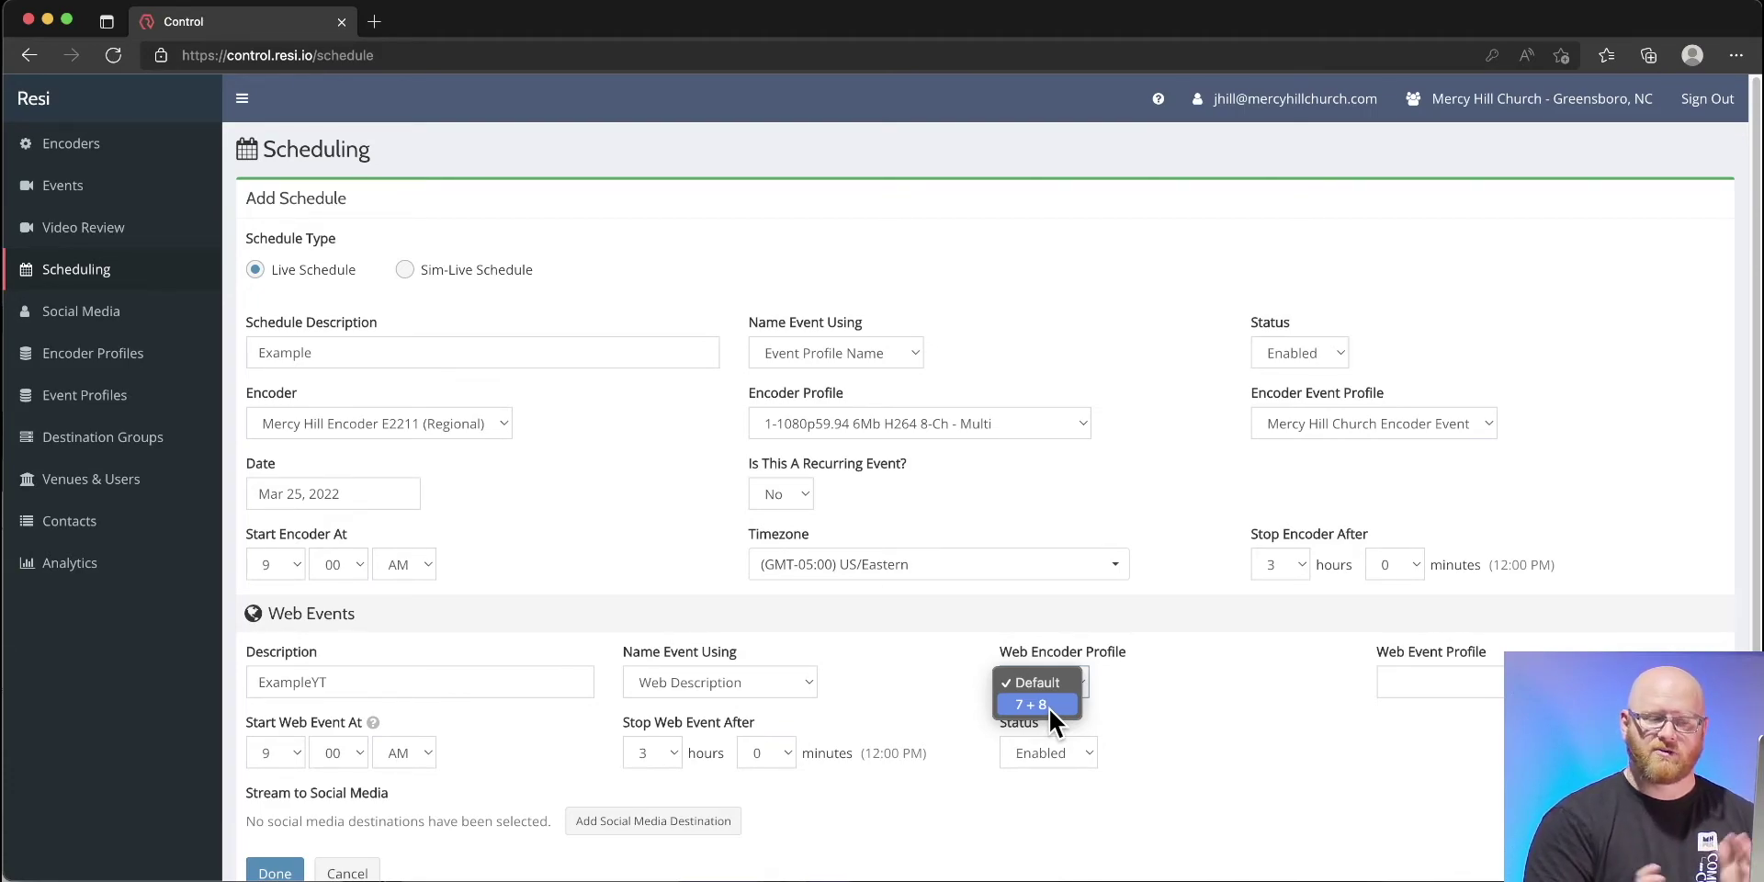
pyautogui.click(1185, 684)
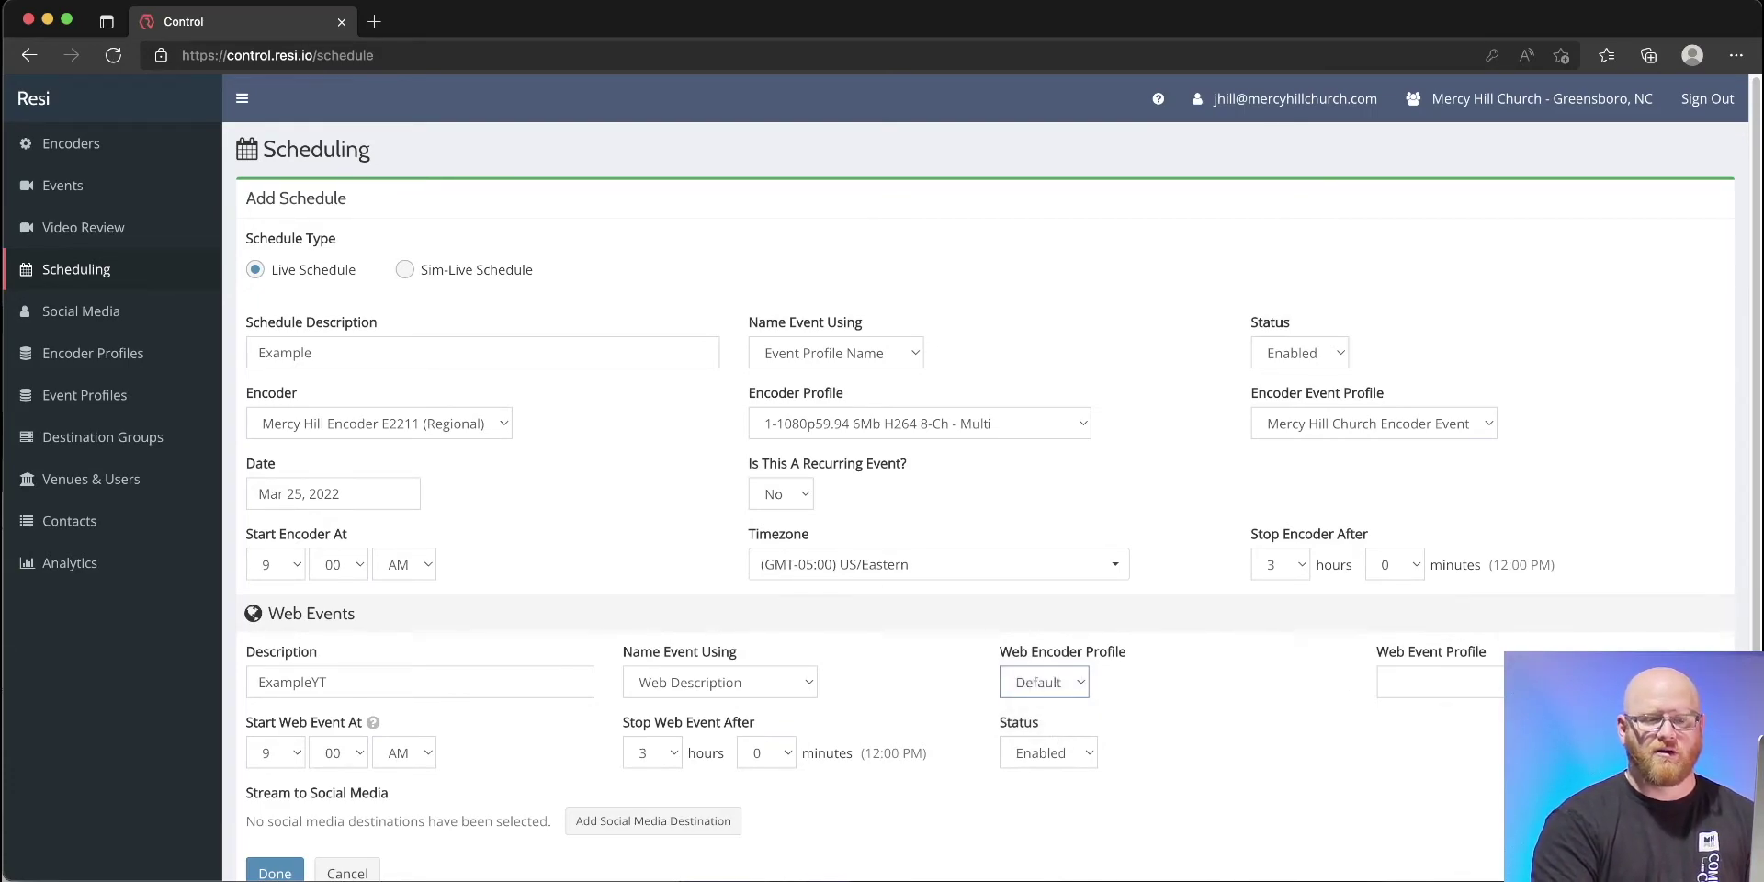
pyautogui.click(1462, 682)
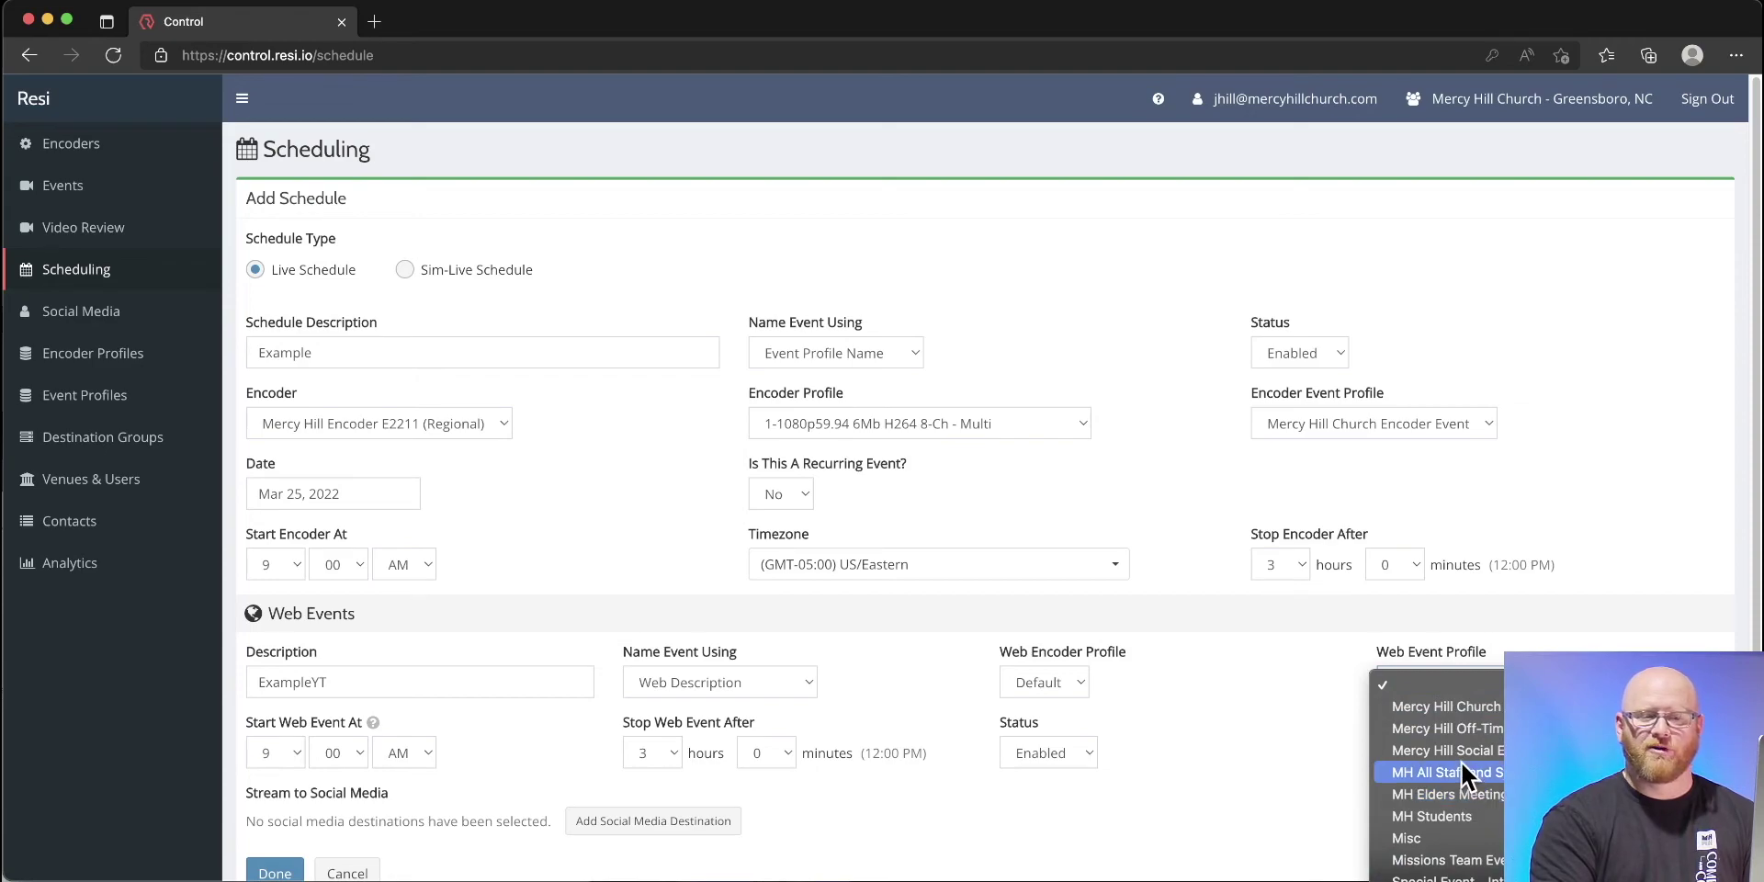
pyautogui.click(1452, 817)
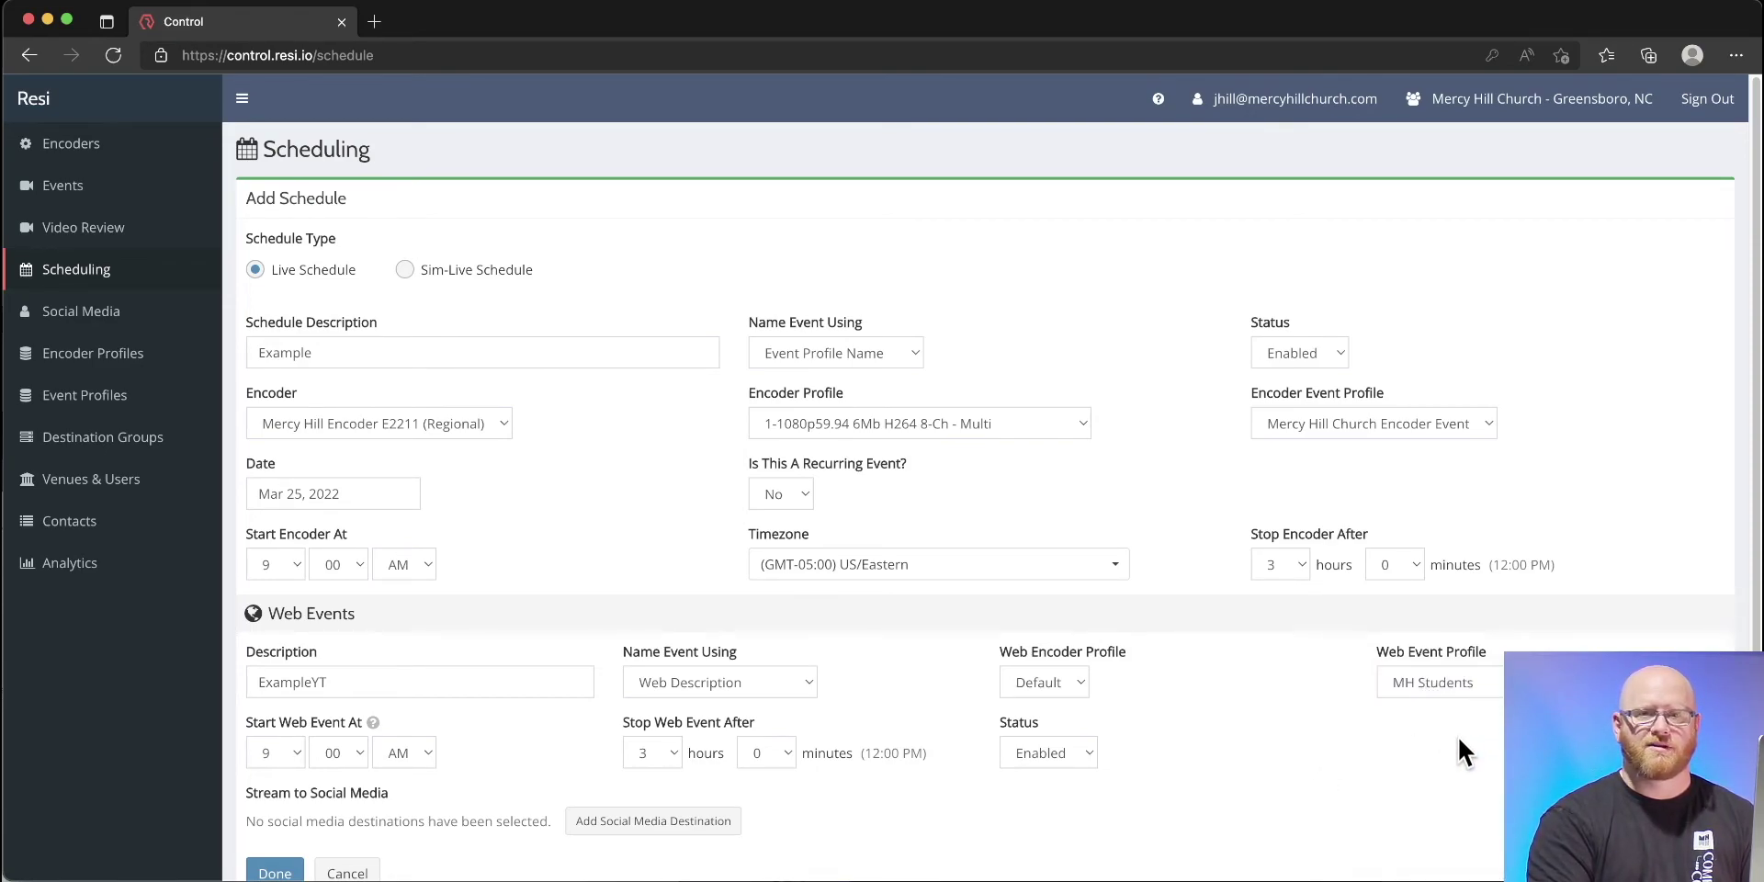
# Step: Add a social media destination for the [YouTube] Mercy Hill Students account, with privacy Unlisted and publish status Published
pyautogui.click(666, 822)
pyautogui.click(673, 219)
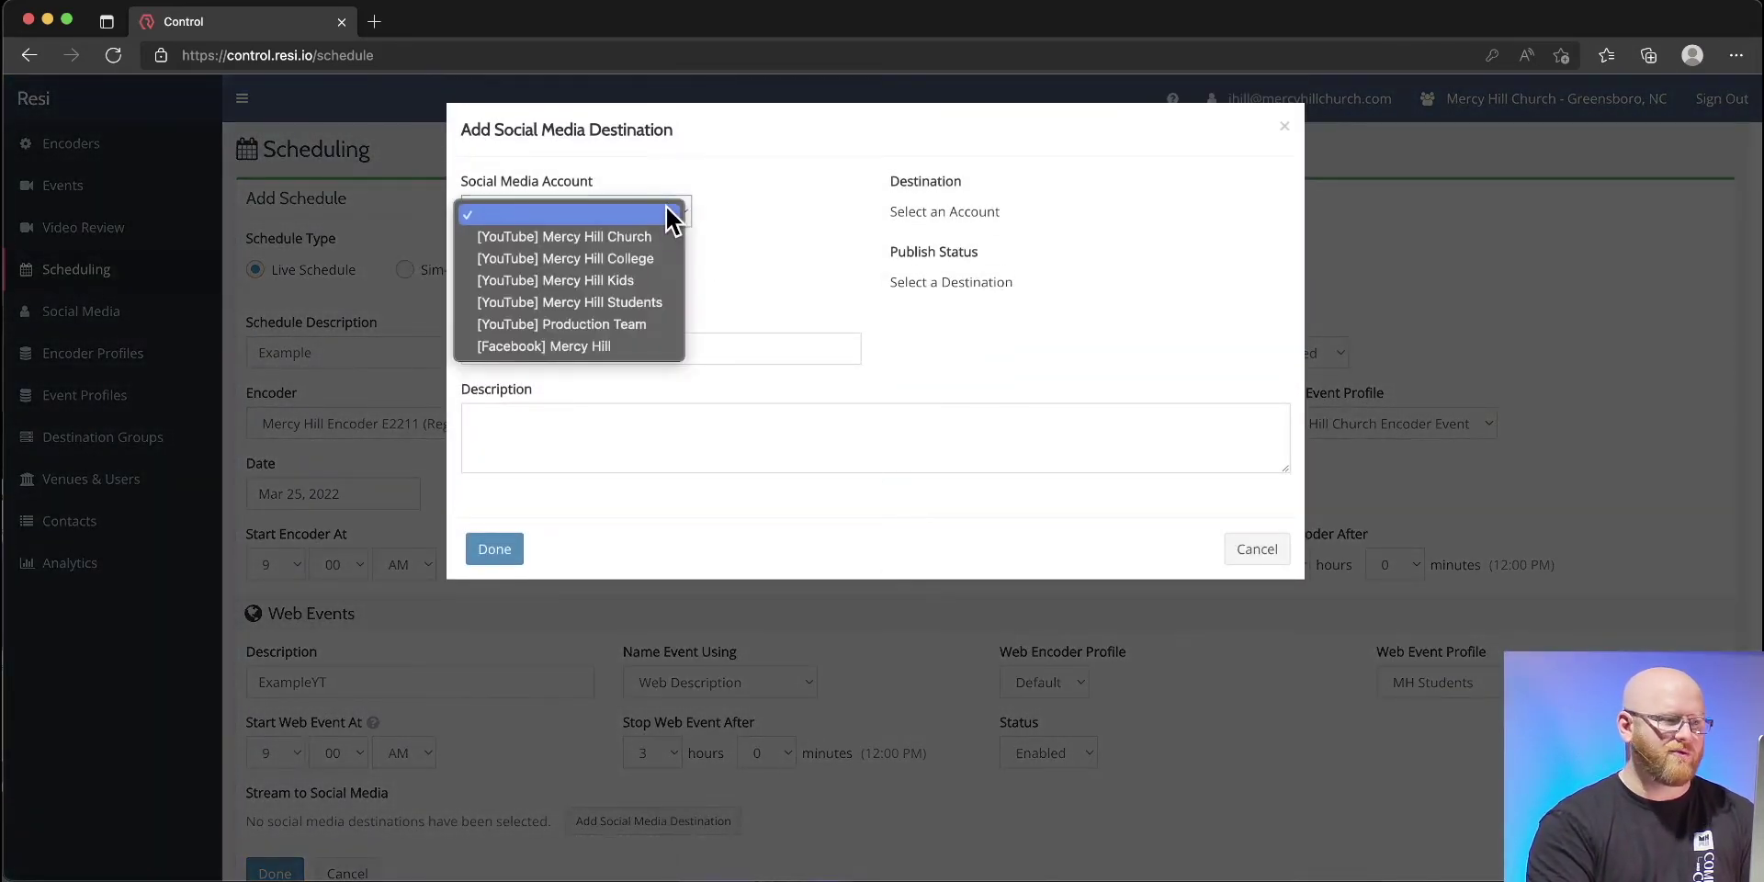
pyautogui.click(566, 304)
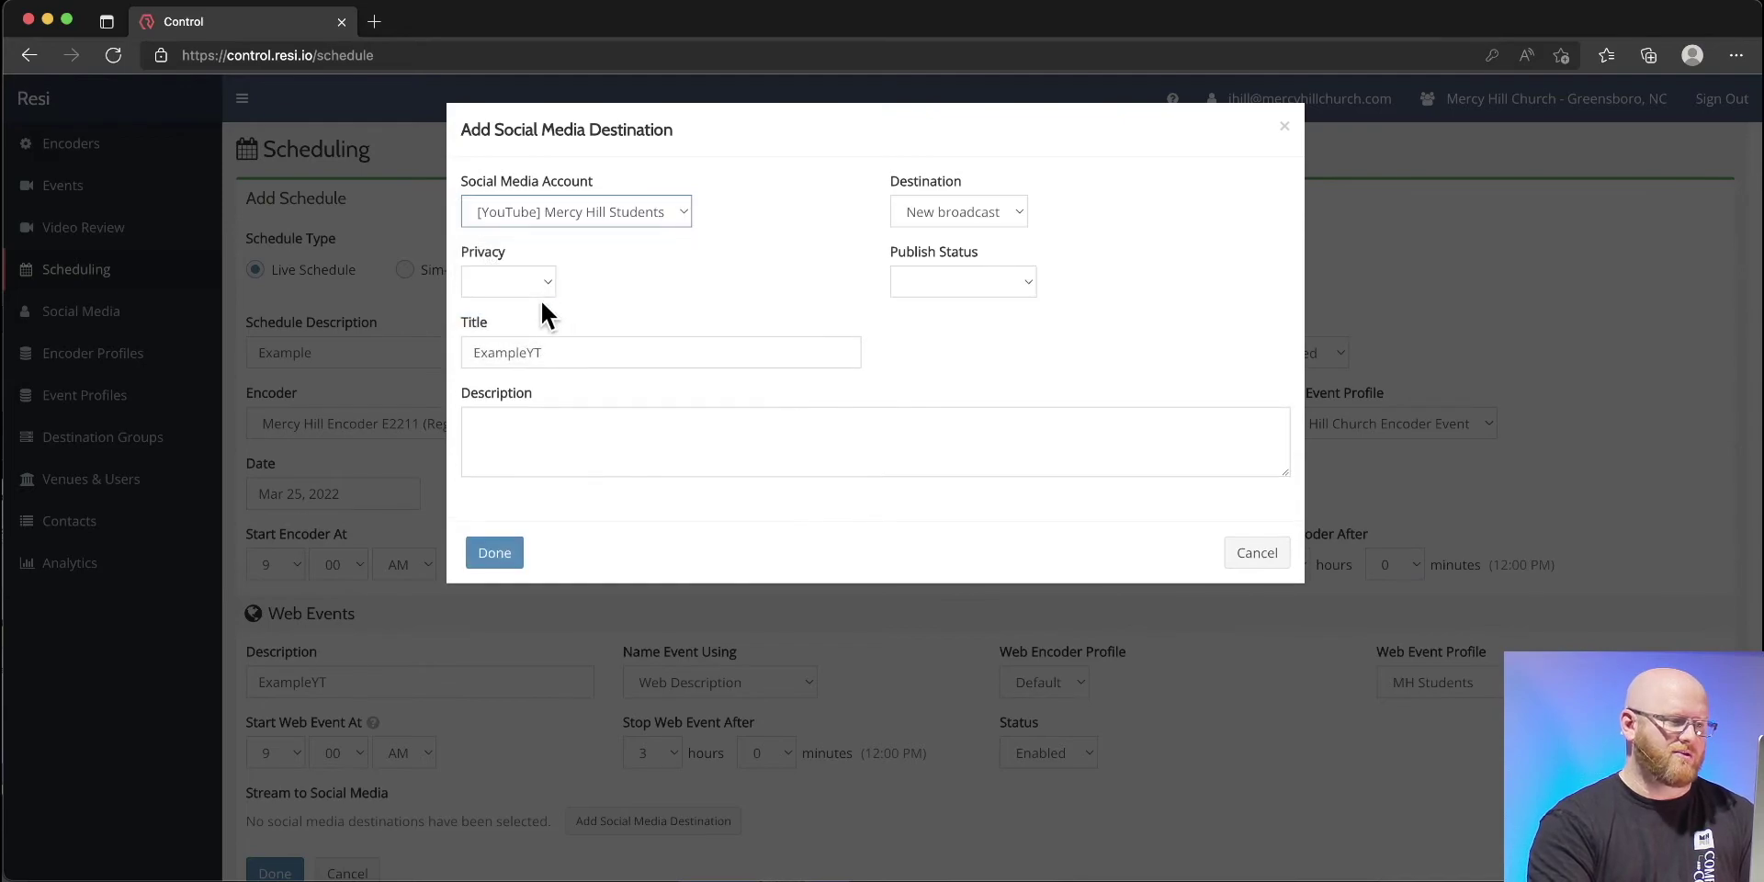
pyautogui.click(520, 280)
pyautogui.click(508, 346)
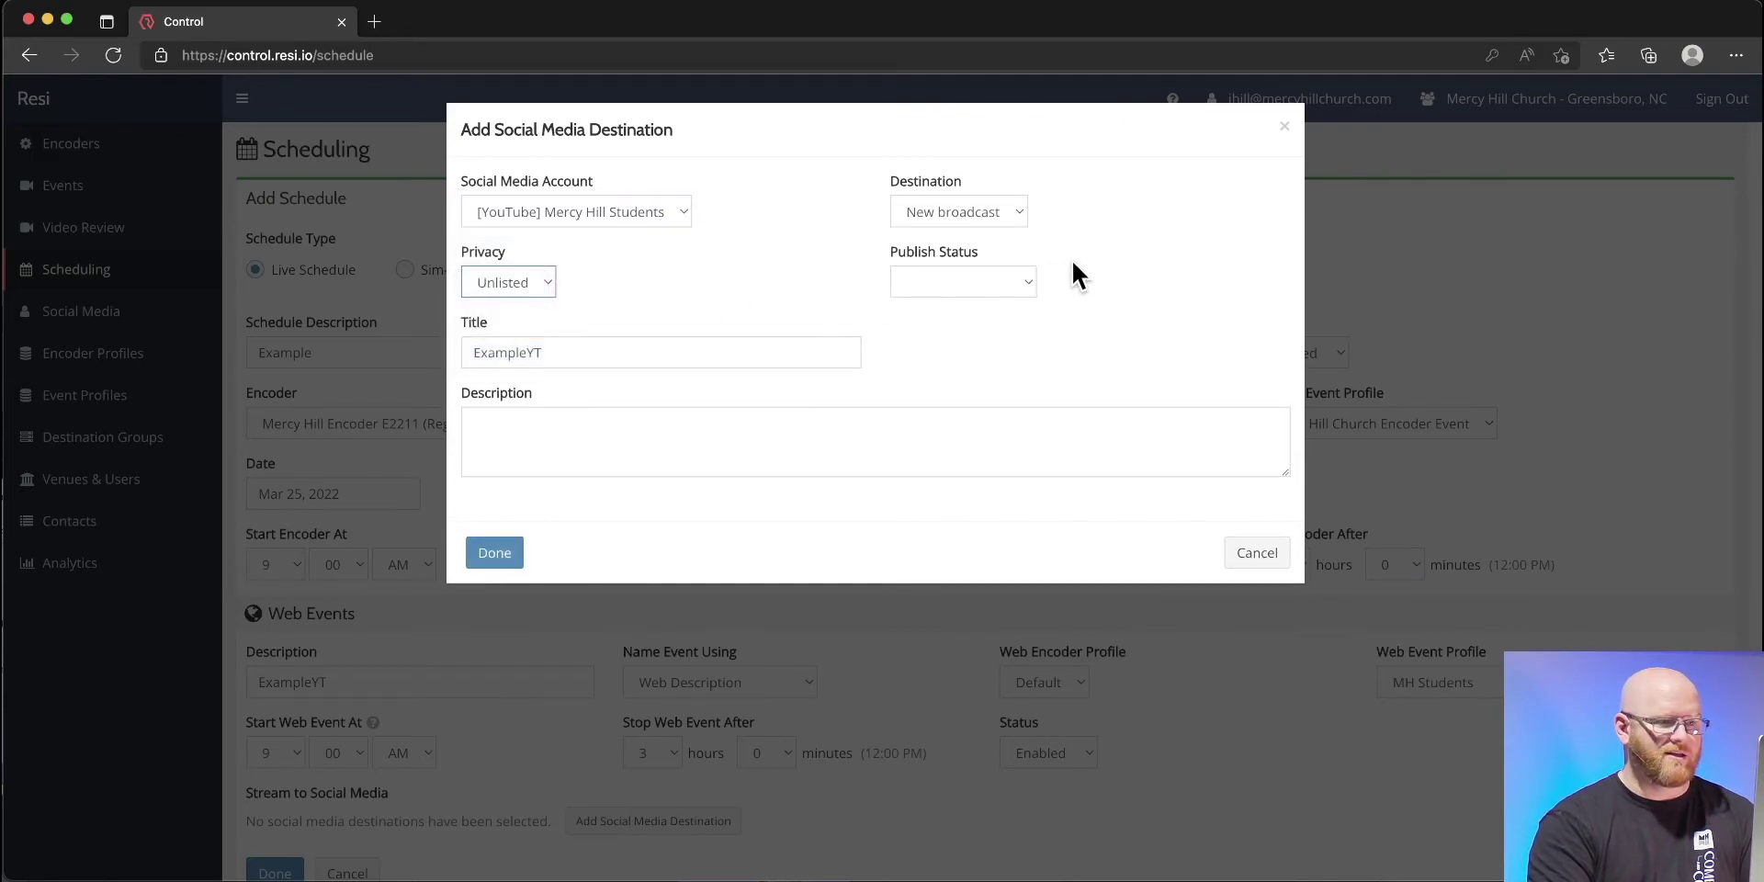
pyautogui.click(970, 282)
pyautogui.click(950, 329)
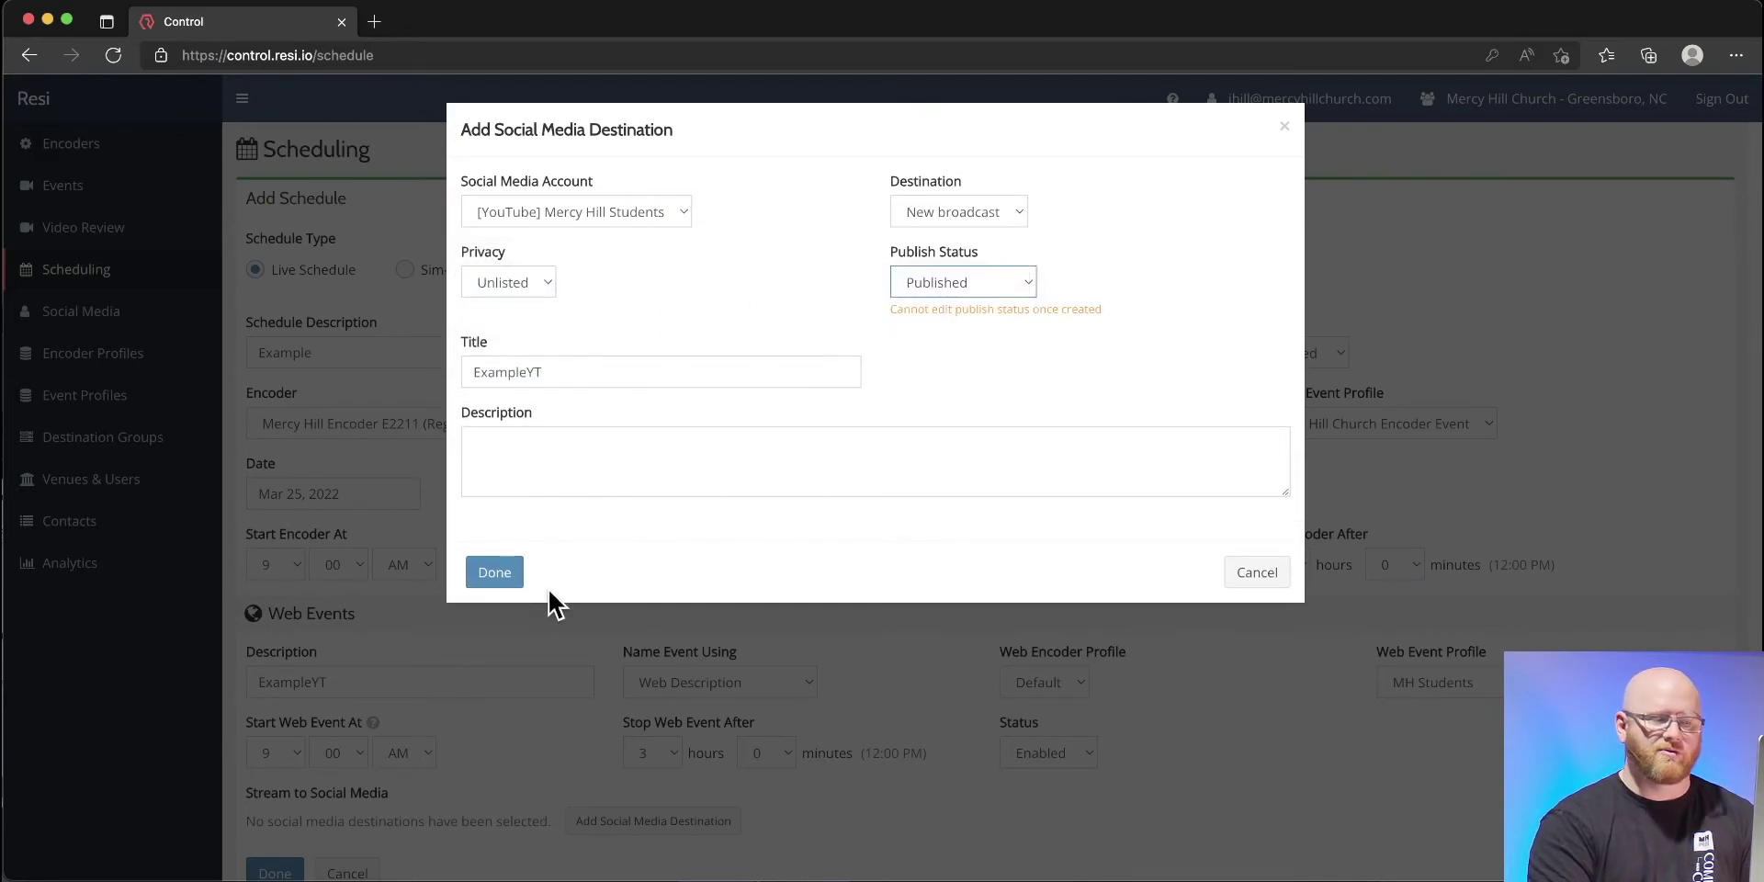
# Step: Give the YouTube broadcast the description desc., save the destination, and finish the web event
pyautogui.click(671, 456)
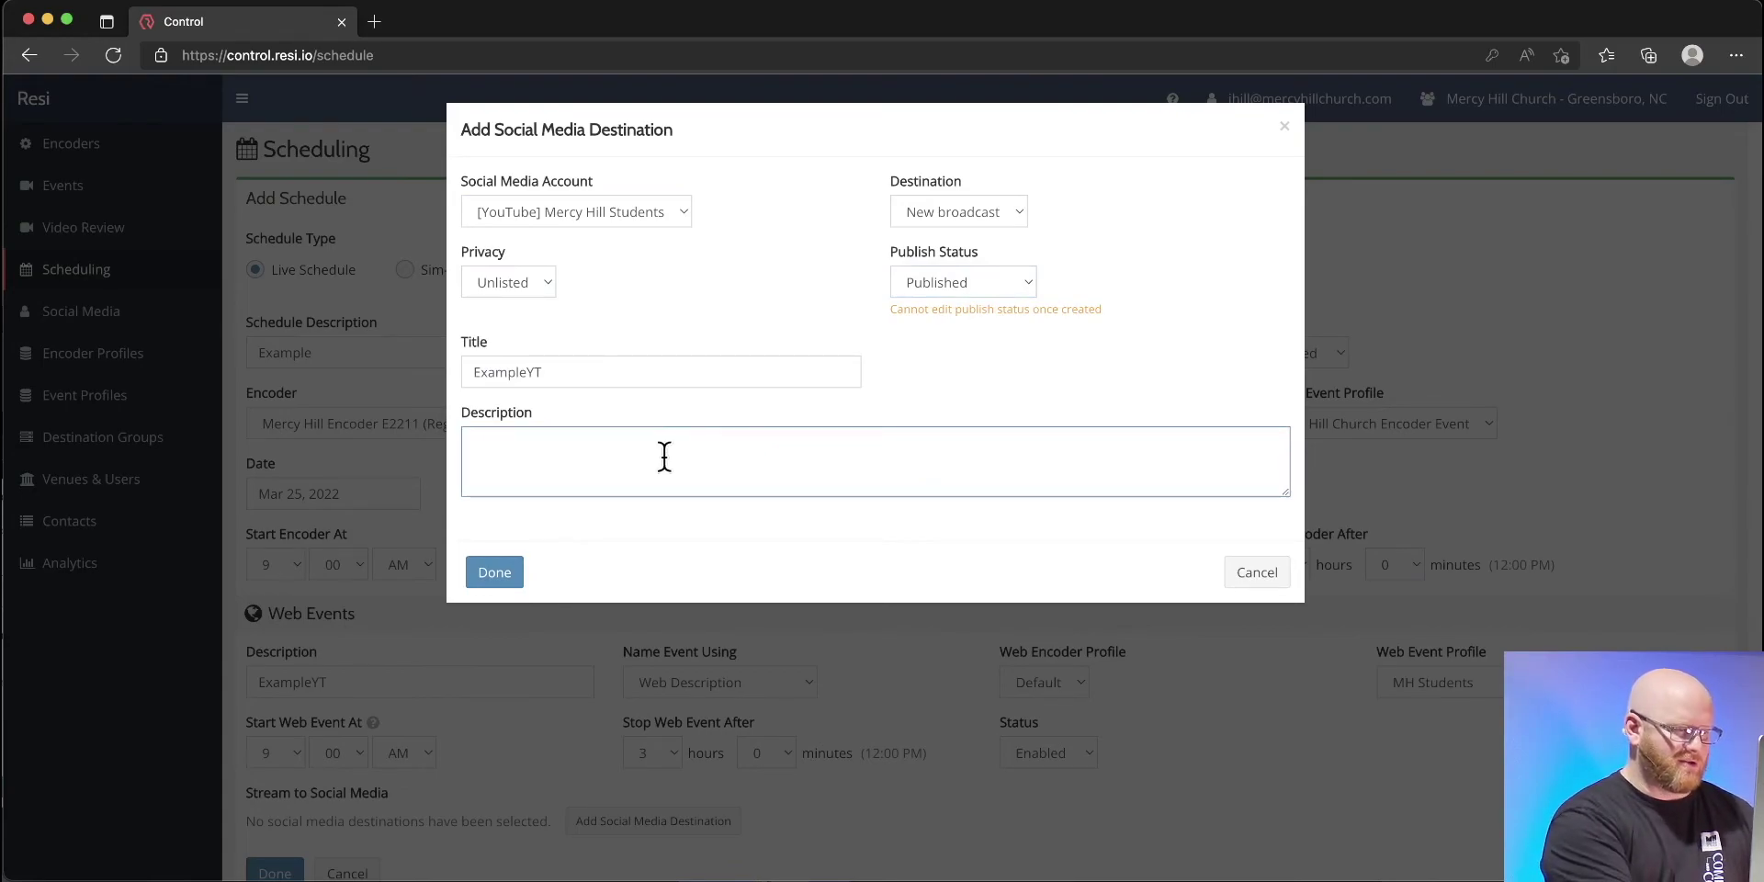
pyautogui.write('desc.')
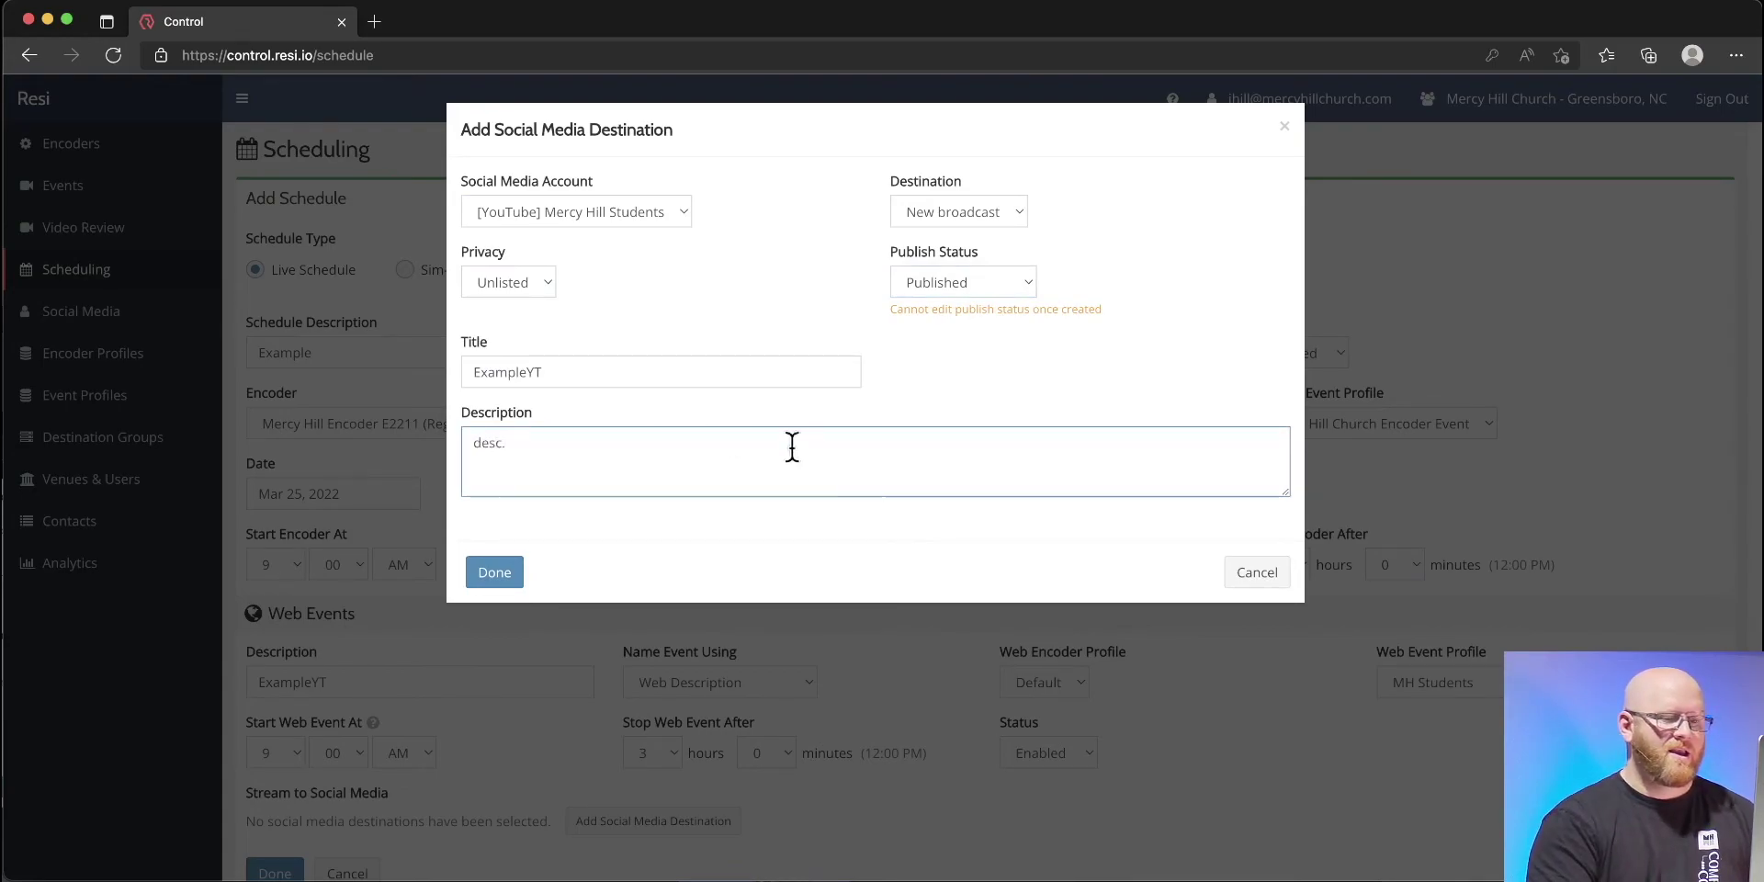
pyautogui.click(498, 575)
pyautogui.scroll(-1, 950, 751)
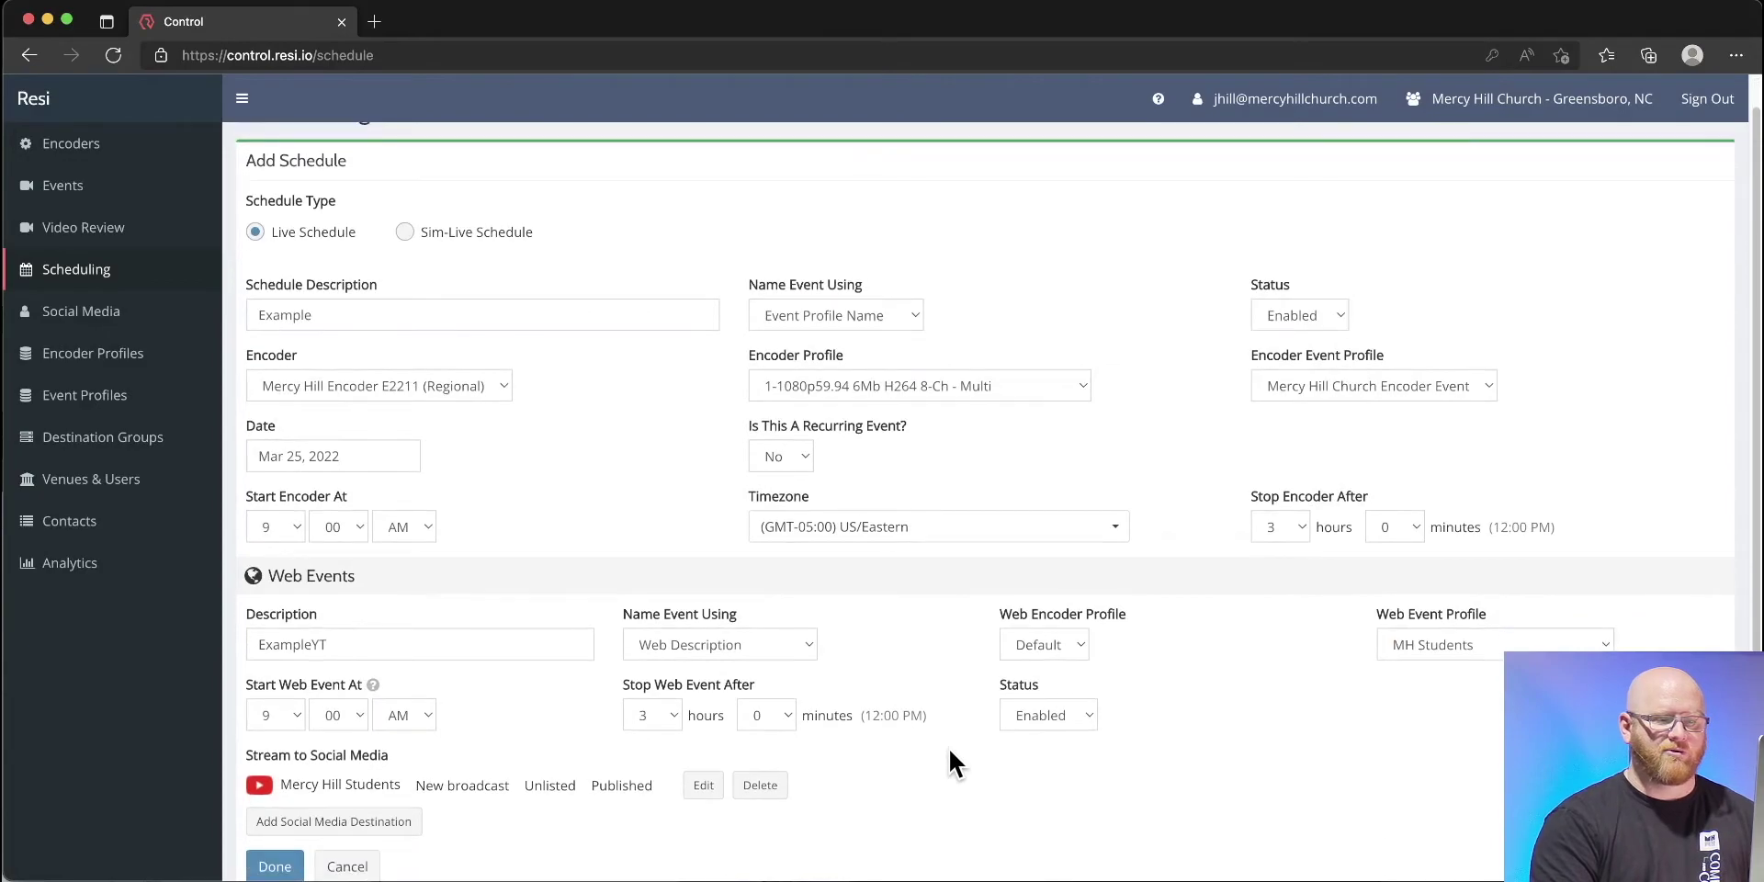
pyautogui.scroll(-3, 951, 755)
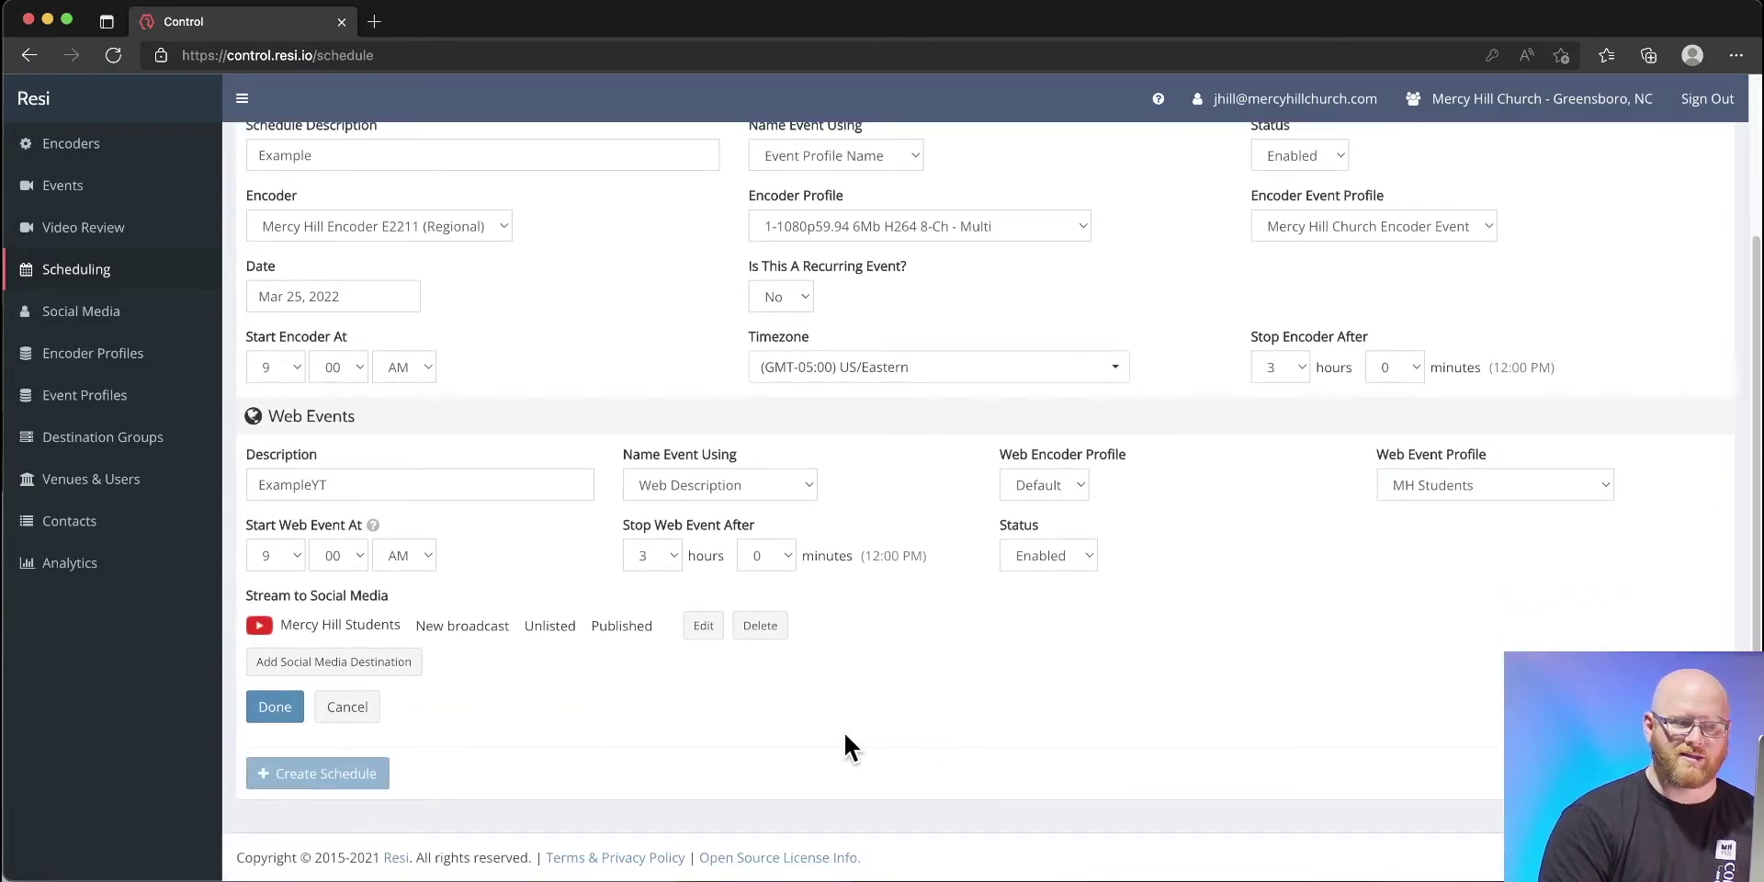
pyautogui.click(274, 708)
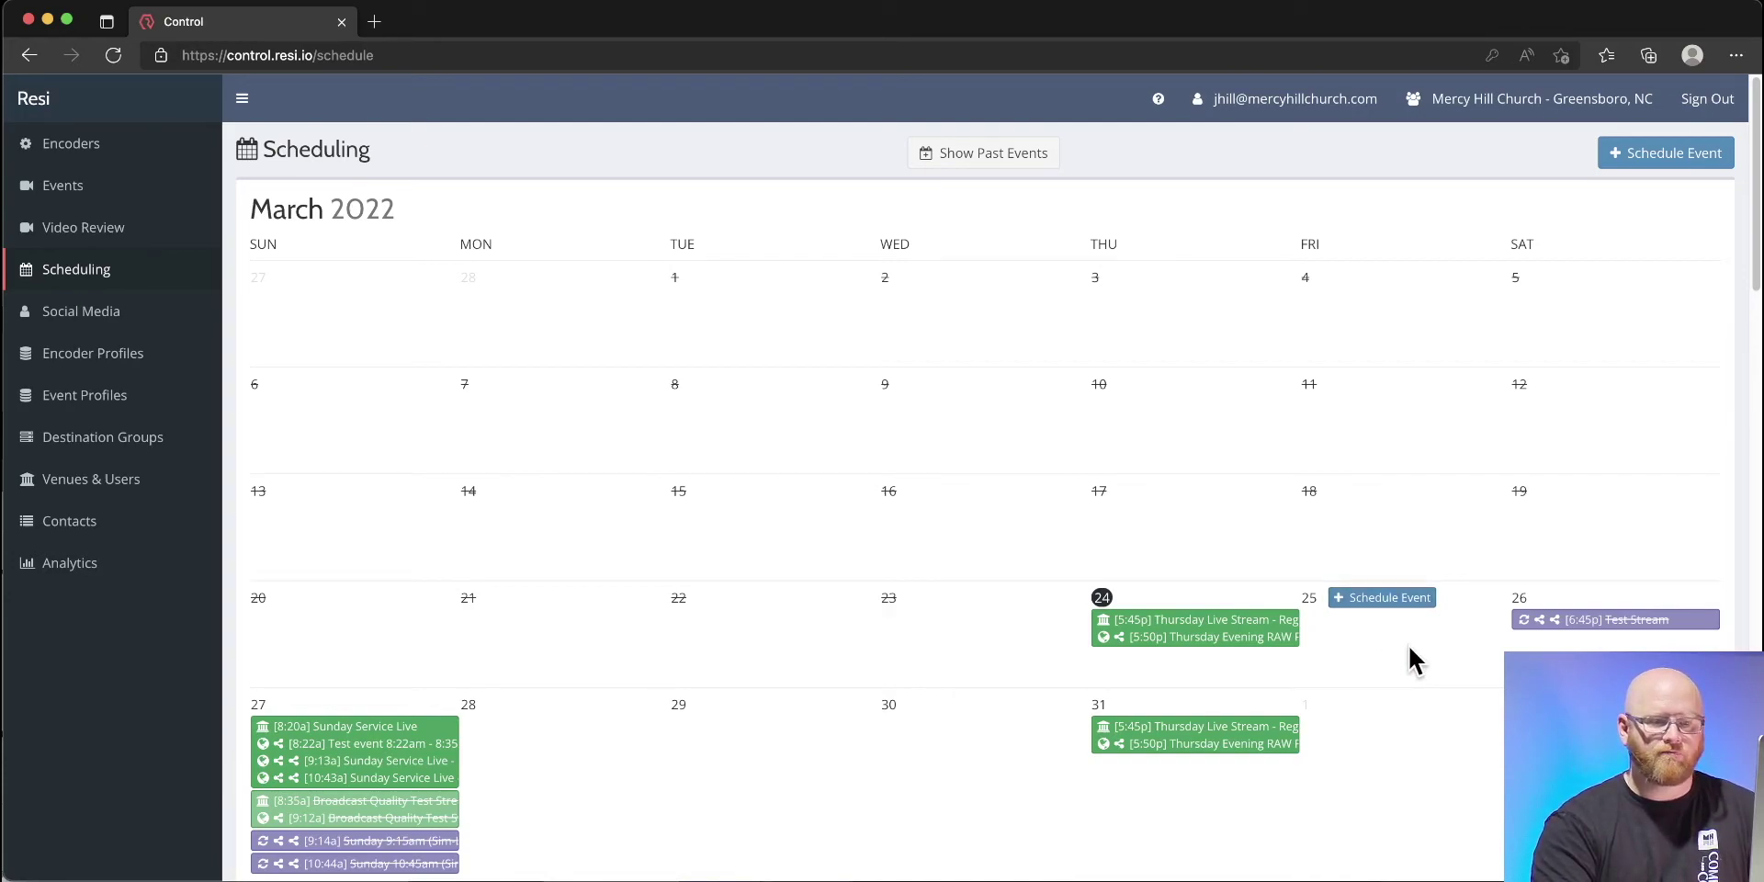
pyautogui.scroll(-4, 395, 768)
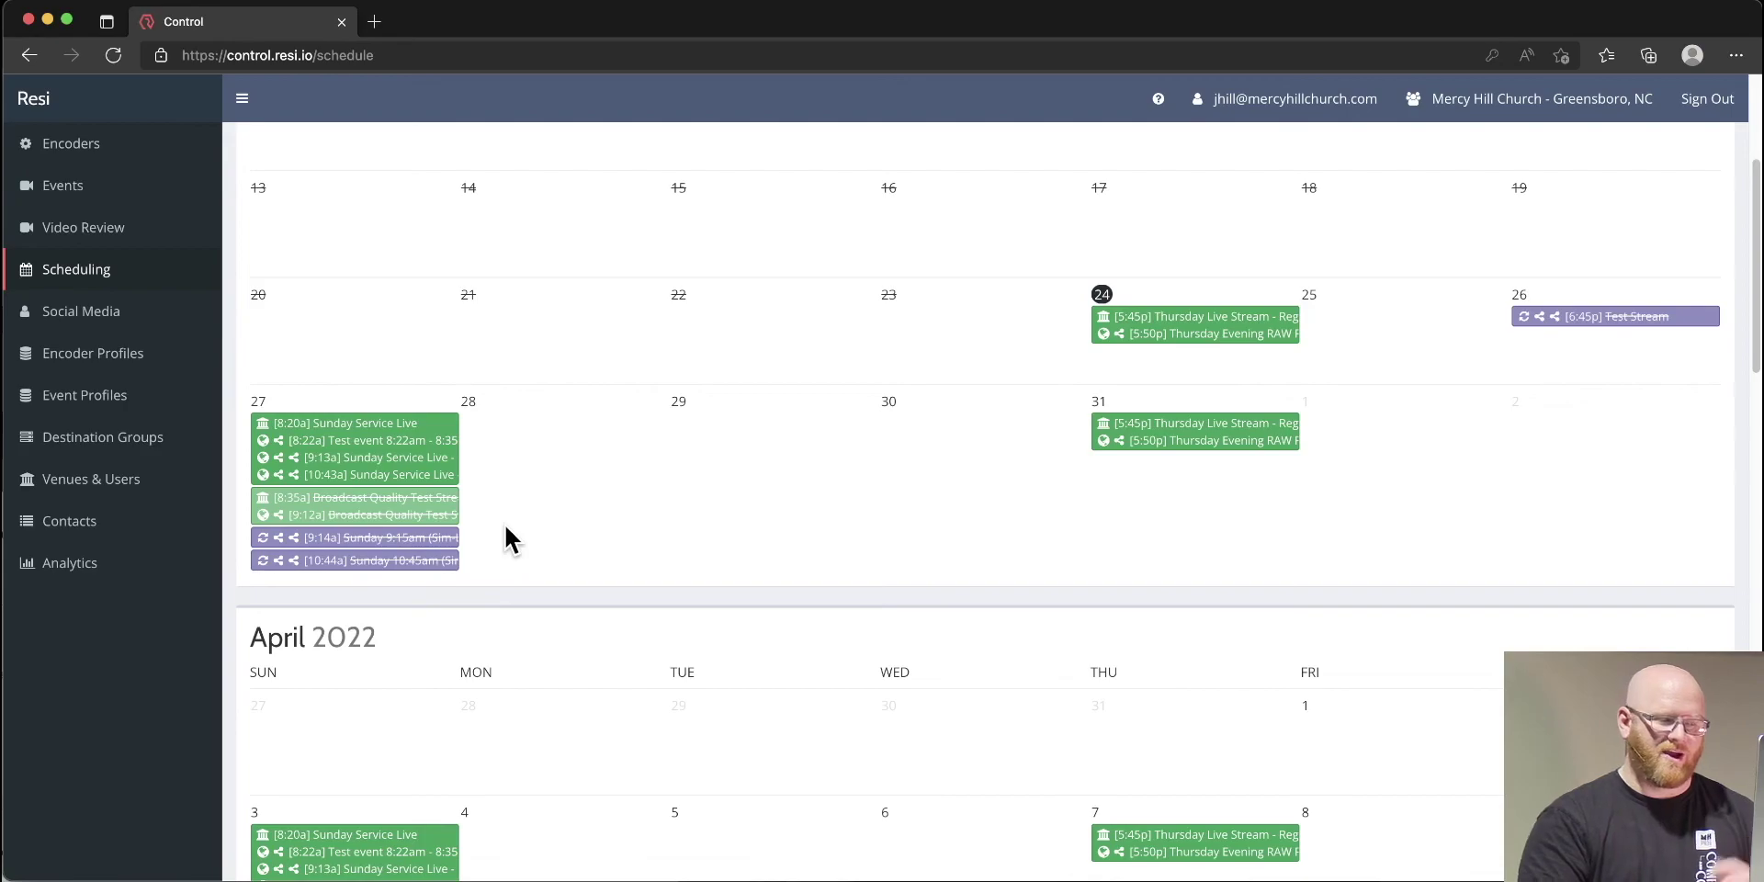
pyautogui.scroll(3, 721, 516)
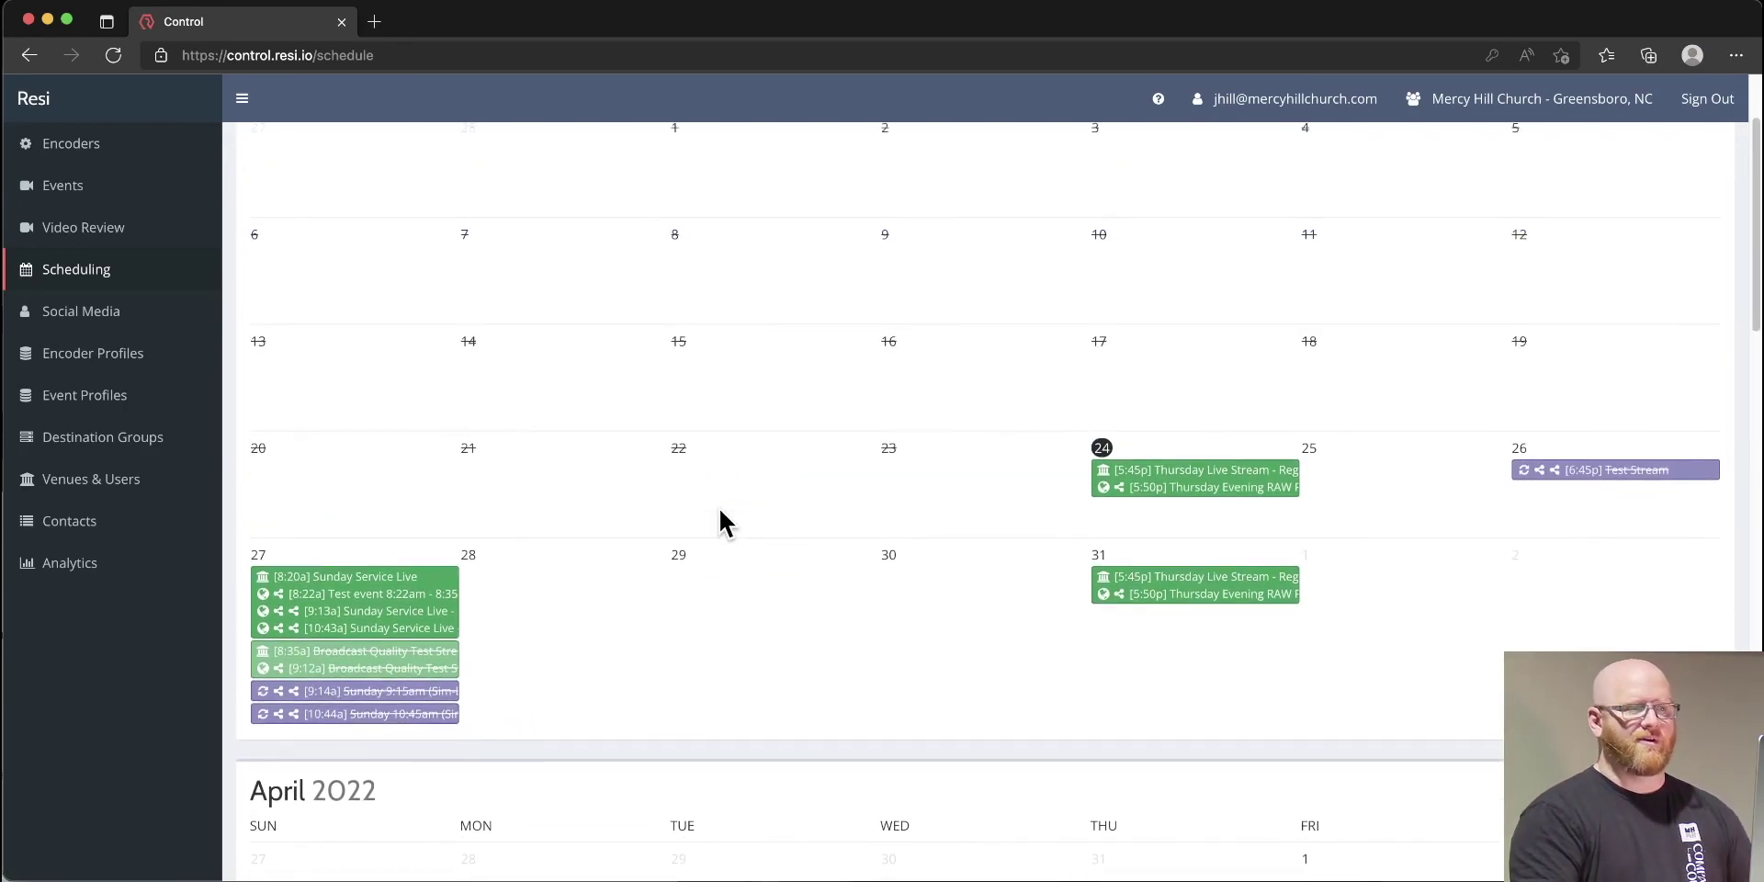